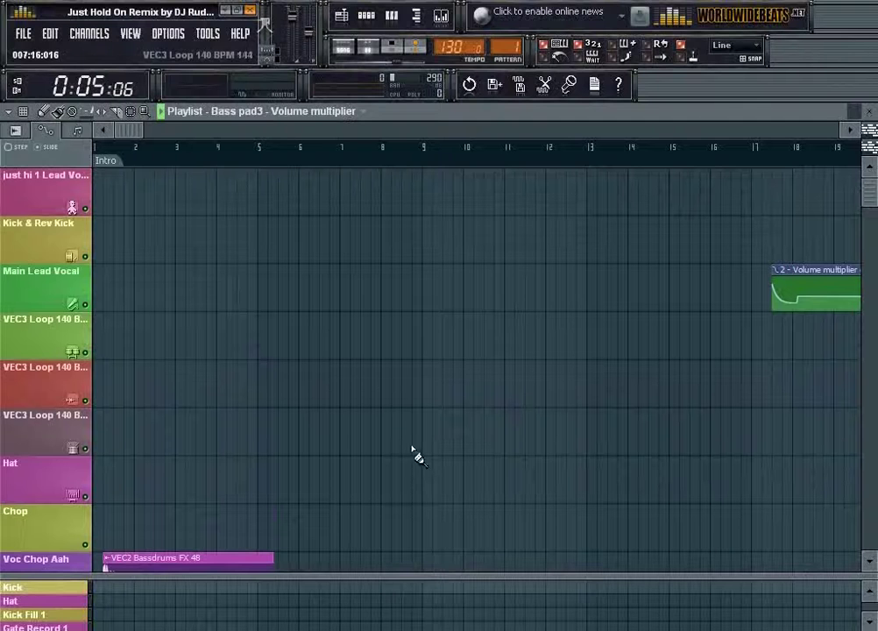
Step: Turn on record mode and dismiss the recording prompt without choosing what to record
drag(868, 191, 874, 226)
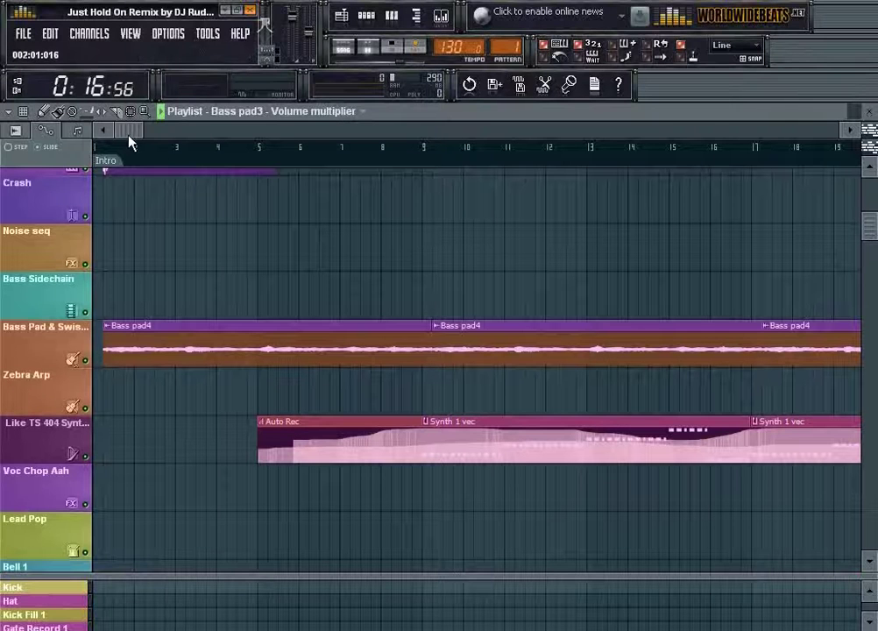
click(418, 49)
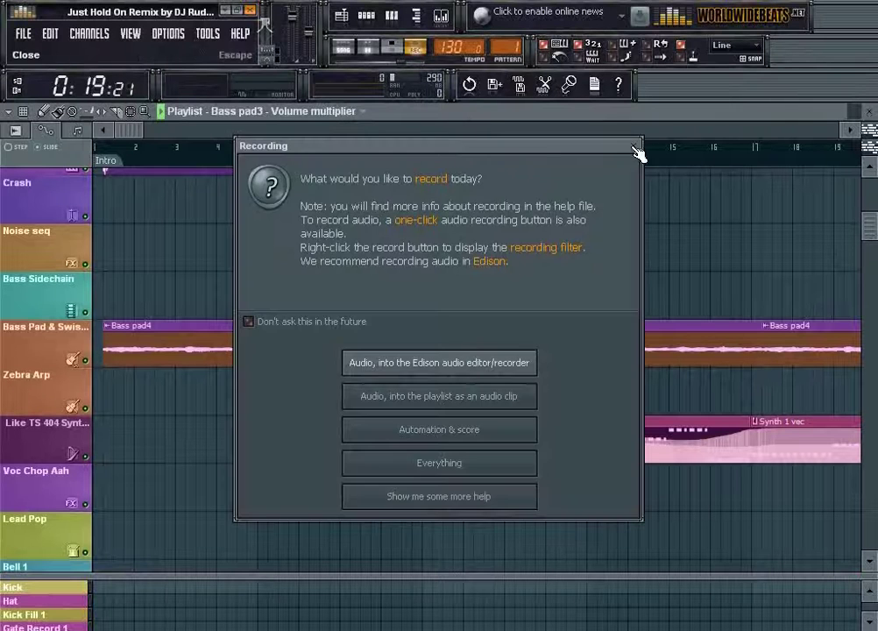
click(638, 150)
Step: Show the step sequencer over the playlist and position it so the audio clip channels can be viewed
mouse_move(130, 133)
mouse_down()
mouse_move(173, 138)
mouse_move(144, 142)
mouse_up()
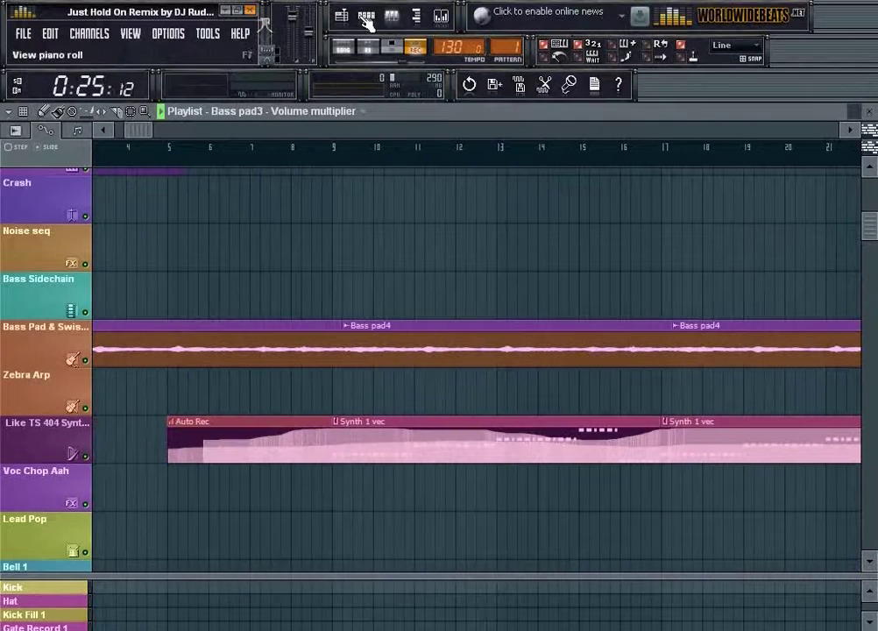
click(367, 15)
drag(250, 134, 314, 92)
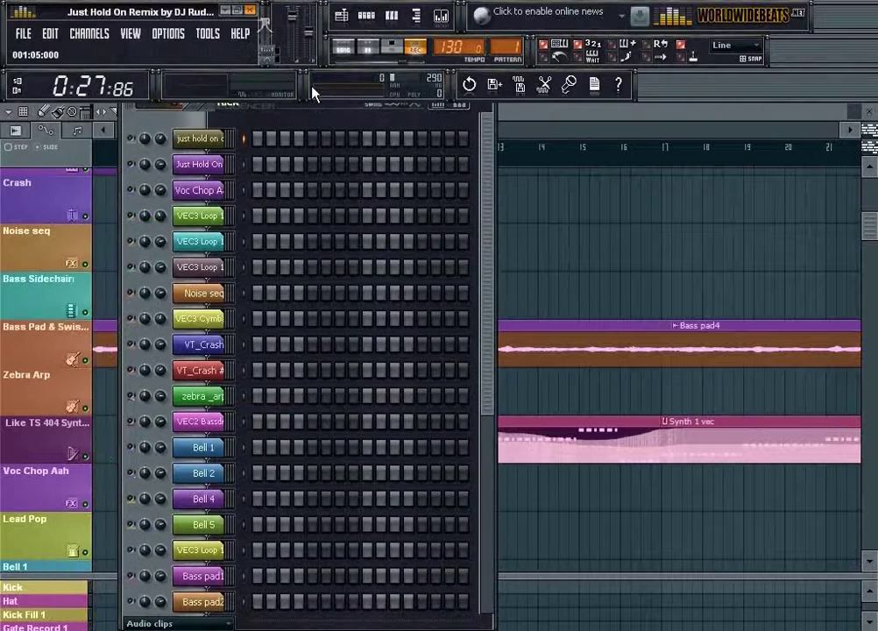
drag(487, 248, 457, 209)
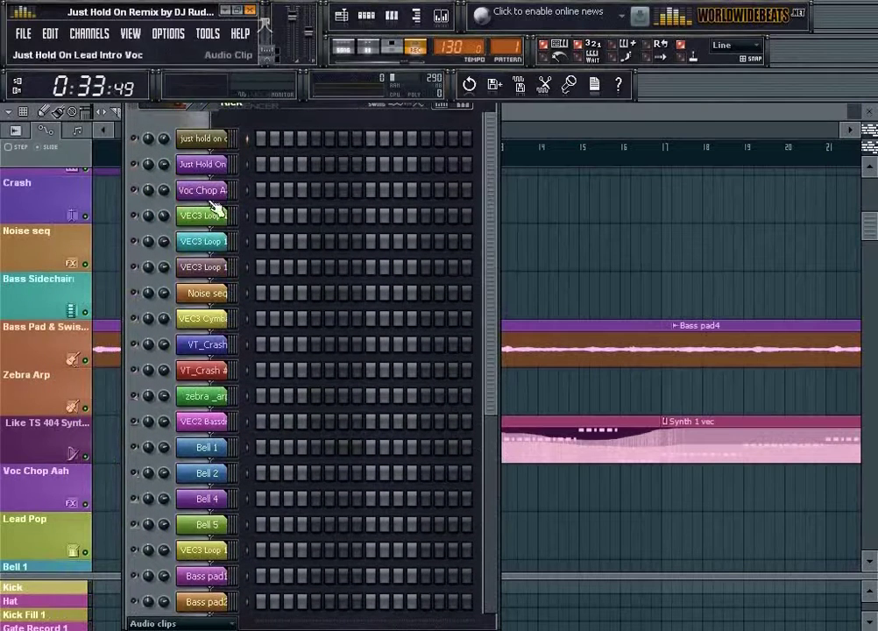
Step: Inspect the channel settings of VT_Crash #2 and zebra _arp, look through the remaining audio clips, and hide the step sequencer
click(205, 370)
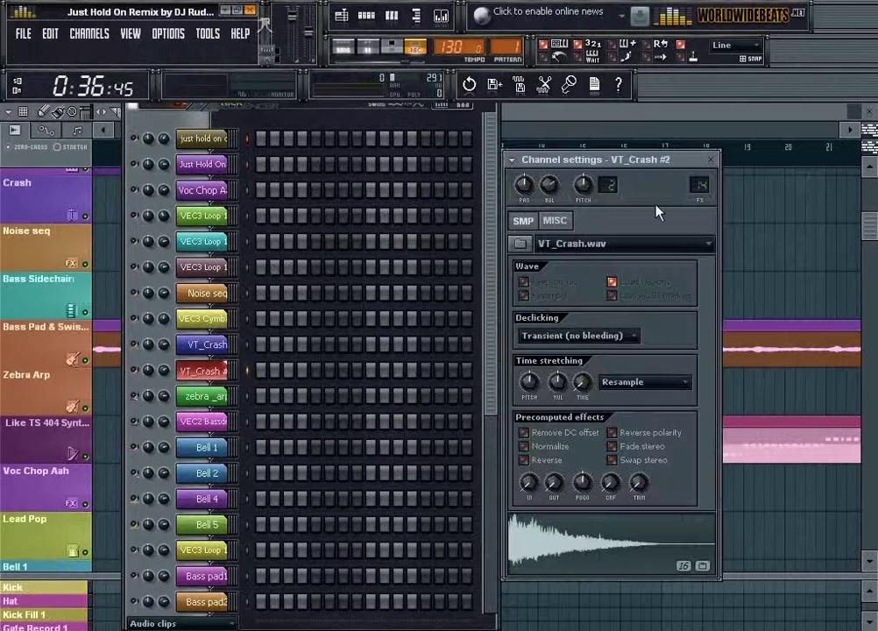
click(711, 160)
click(209, 396)
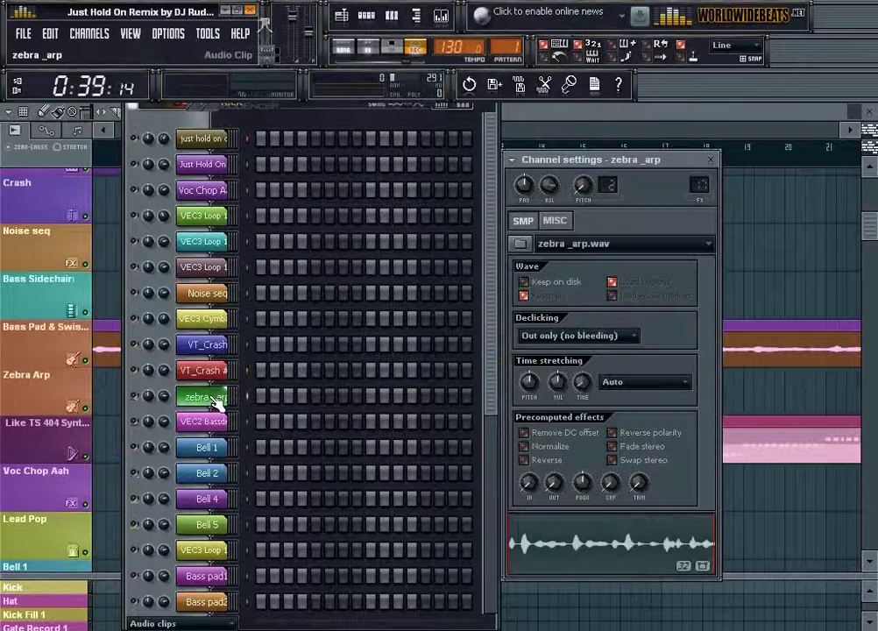
click(711, 160)
scroll(492, 373, down, 7)
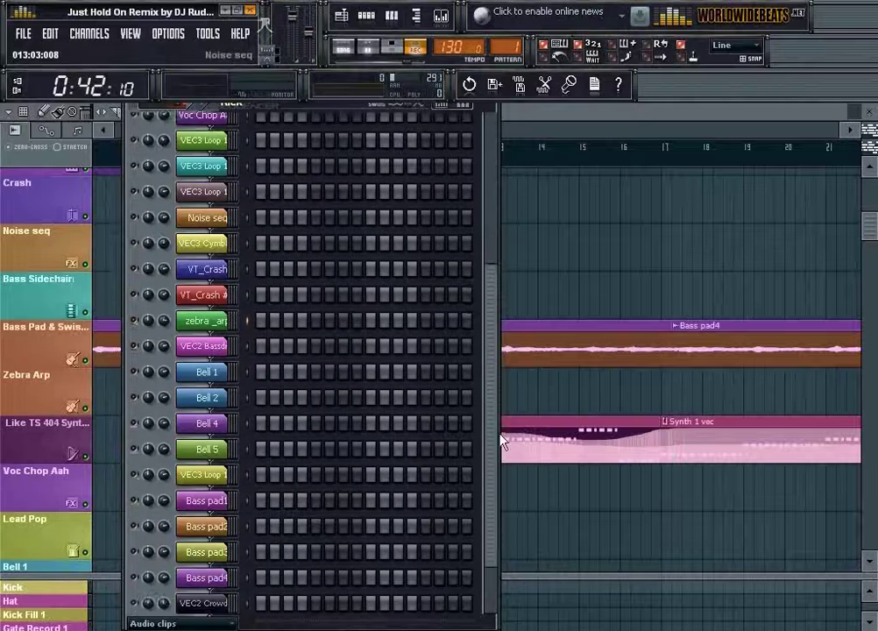
scroll(235, 383, up, 7)
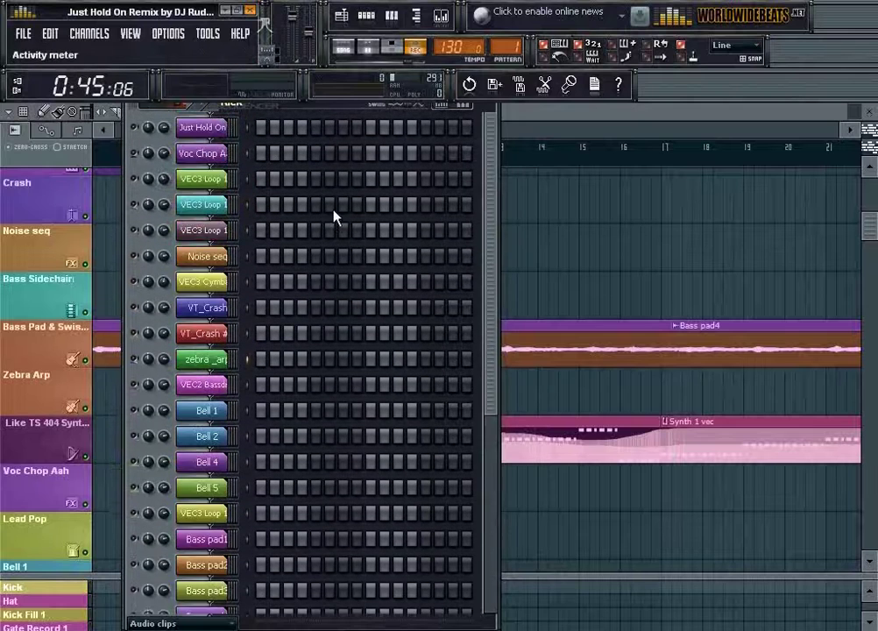
click(367, 18)
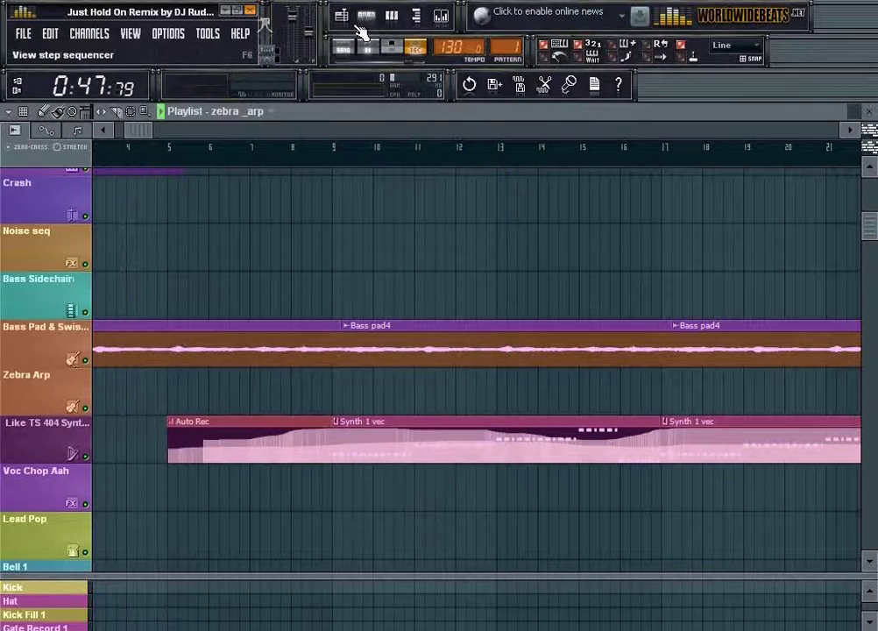
Step: Switch to pattern 3, Kick Fill 1, and view the VEC3 Bassdrums kick notes in the piano roll
click(393, 17)
click(367, 17)
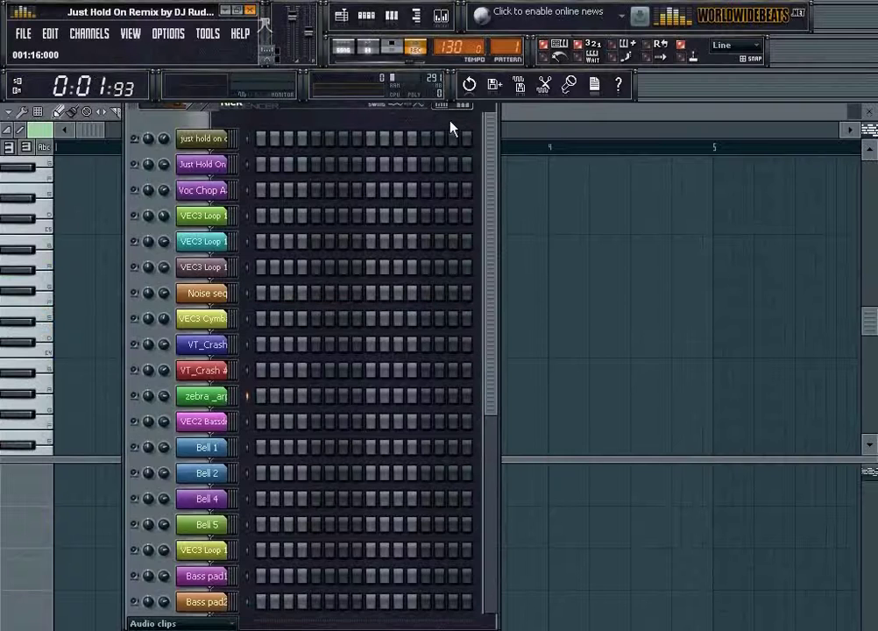
scroll(499, 48, up, 1)
scroll(506, 47, up, 1)
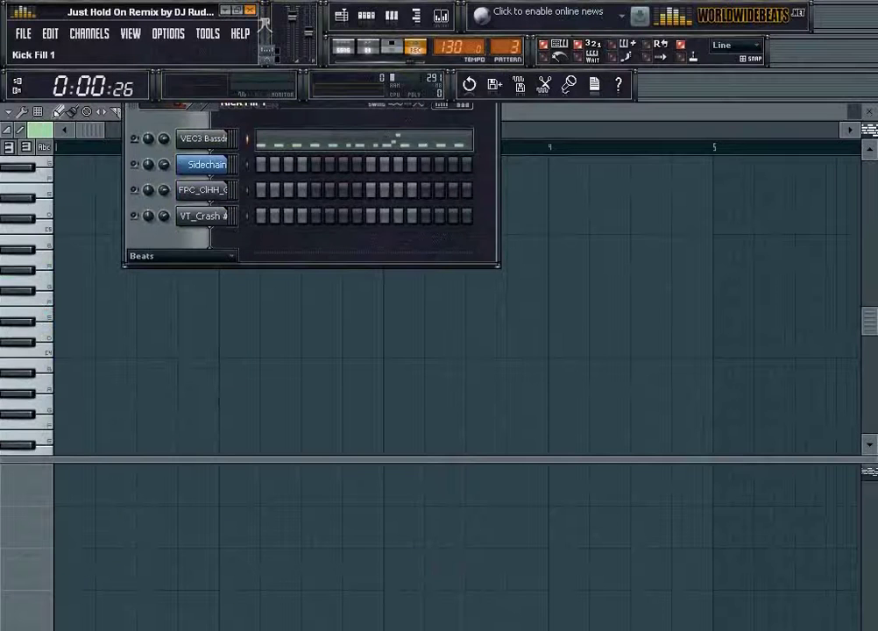
click(383, 142)
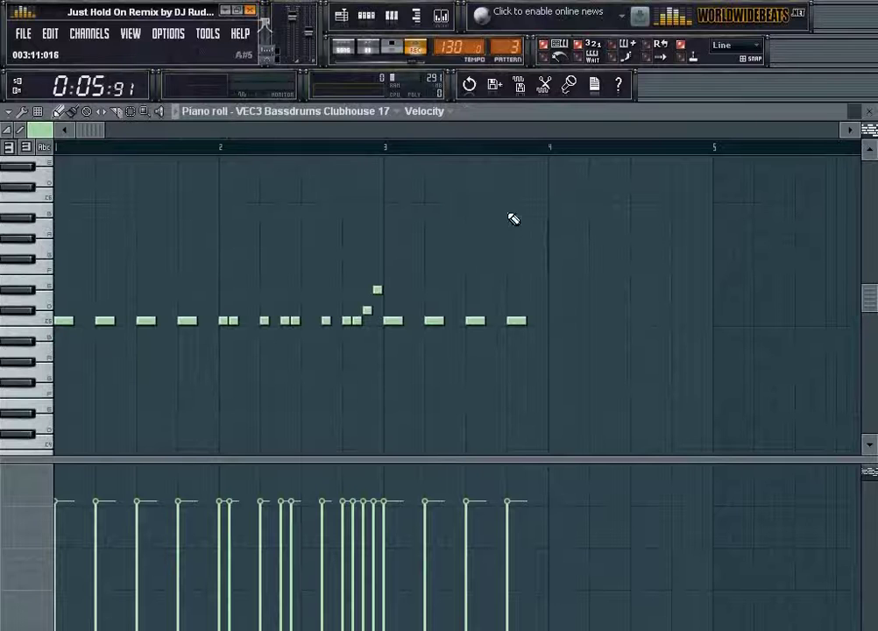
Step: Check pattern 4, Gate Record 1, in the step sequencer and return to the playlist
click(367, 16)
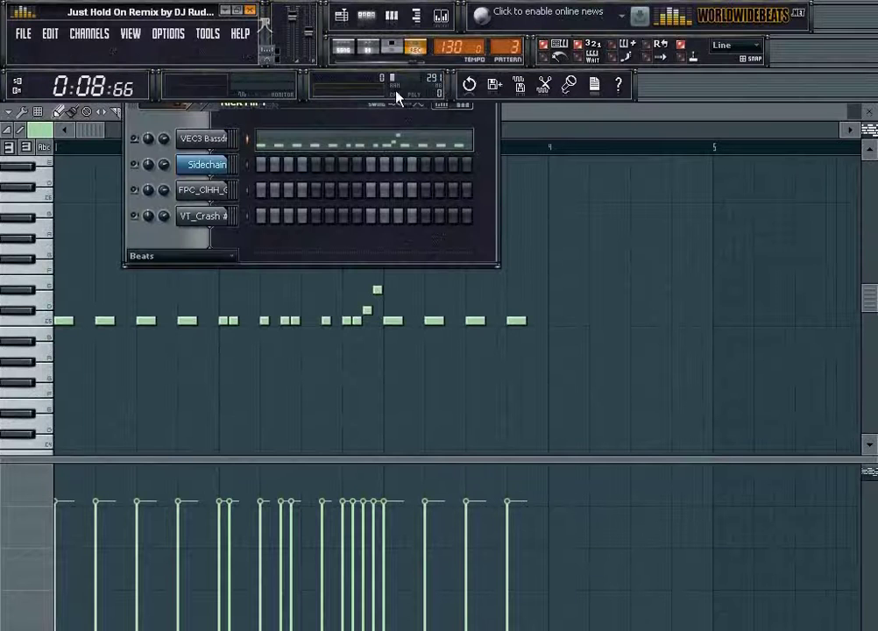
drag(500, 48, 499, 40)
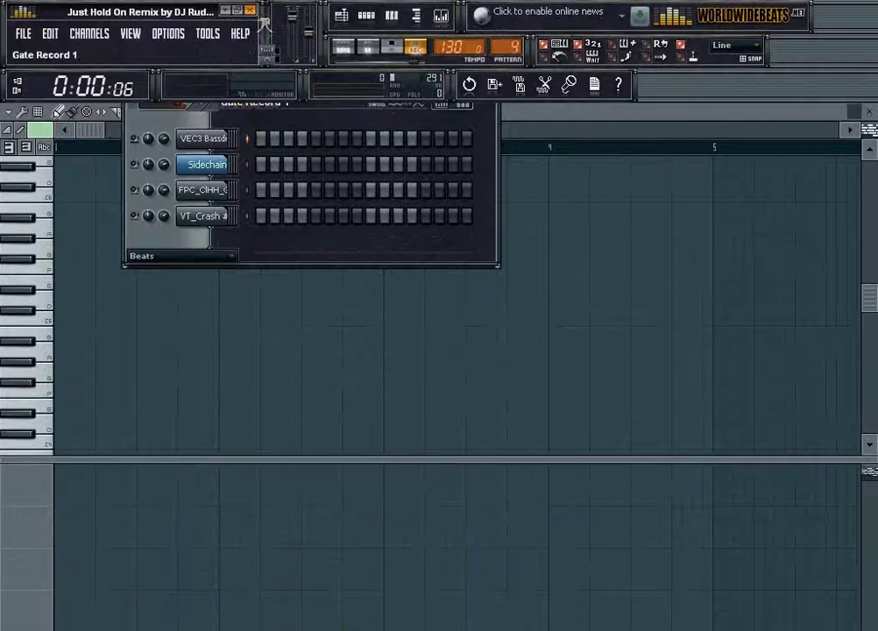
click(342, 15)
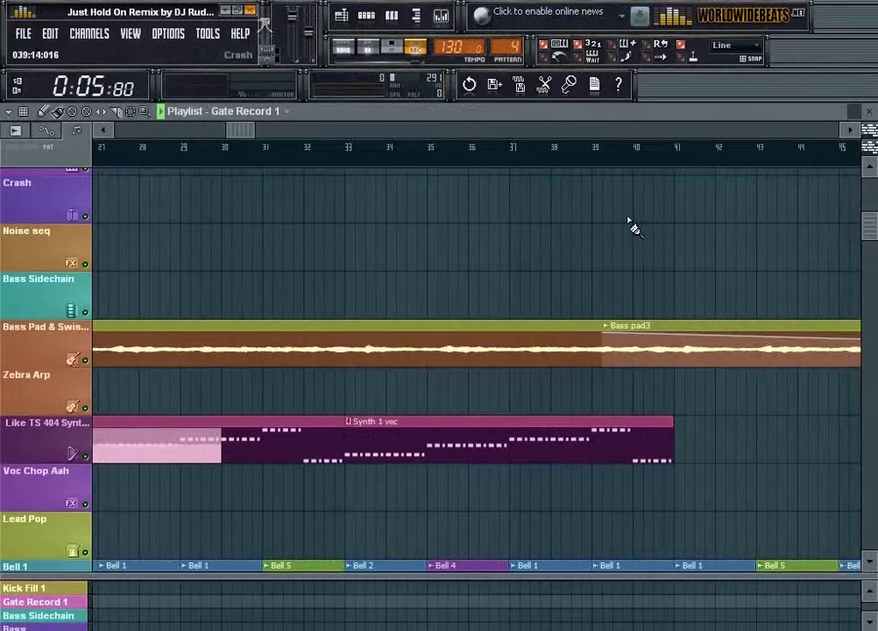
Step: Open the Triangle arp pattern from its playlist clip and view its notes from bar 1
drag(872, 228, 872, 249)
mouse_move(253, 132)
mouse_down()
mouse_move(305, 132)
mouse_move(258, 135)
mouse_up()
scroll(328, 152, down, 3)
double_click(352, 467)
drag(189, 149, 102, 138)
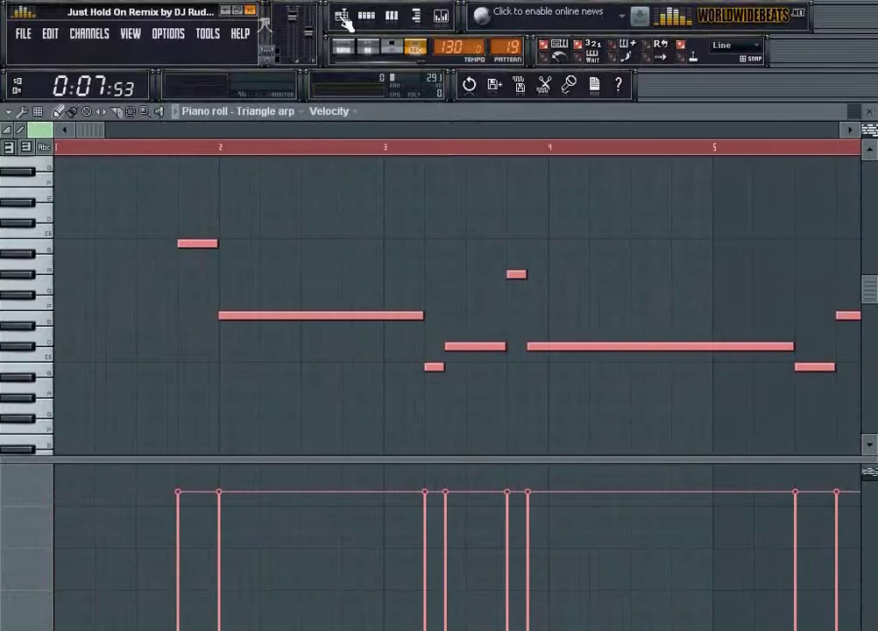
Step: View the Pure bass 4 notes of pattern 8 from bar 1 and switch playback to pattern mode
click(344, 18)
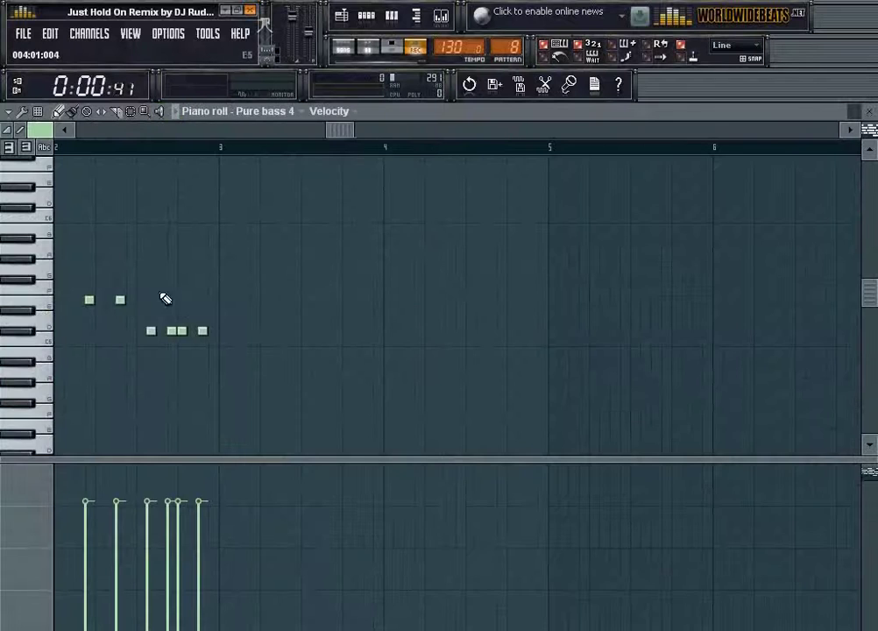
drag(326, 133, 98, 138)
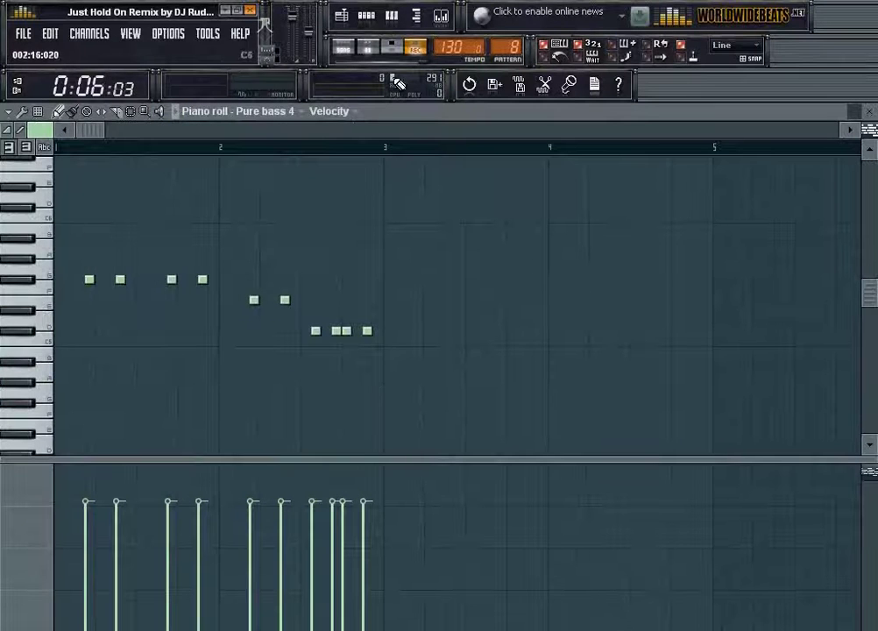
click(345, 46)
Step: Open the Lead Pop pattern from the playlist to view its MagiCs5StringBanjo notes, and stop playback
click(342, 16)
drag(315, 131, 343, 141)
scroll(322, 181, up, 1)
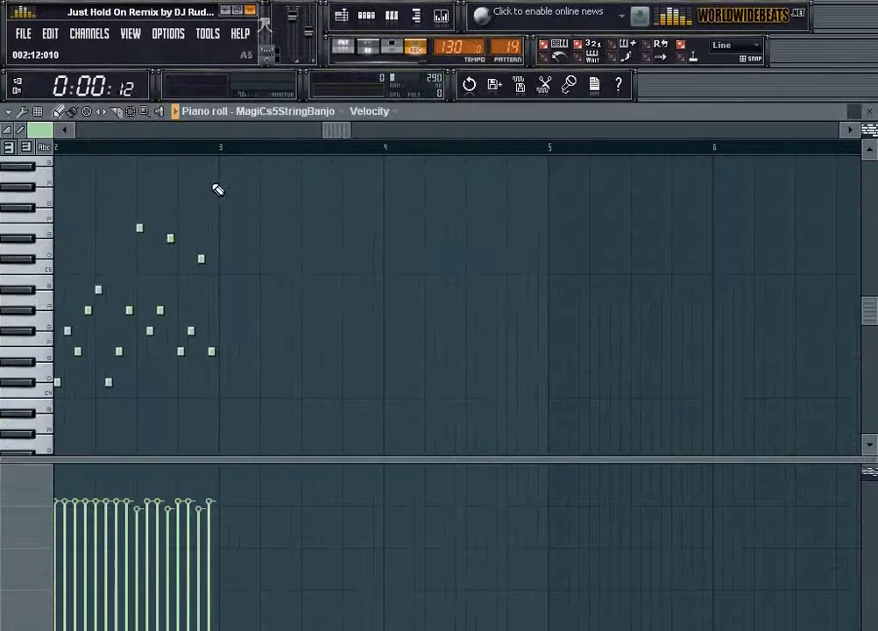
drag(337, 133, 297, 151)
click(369, 51)
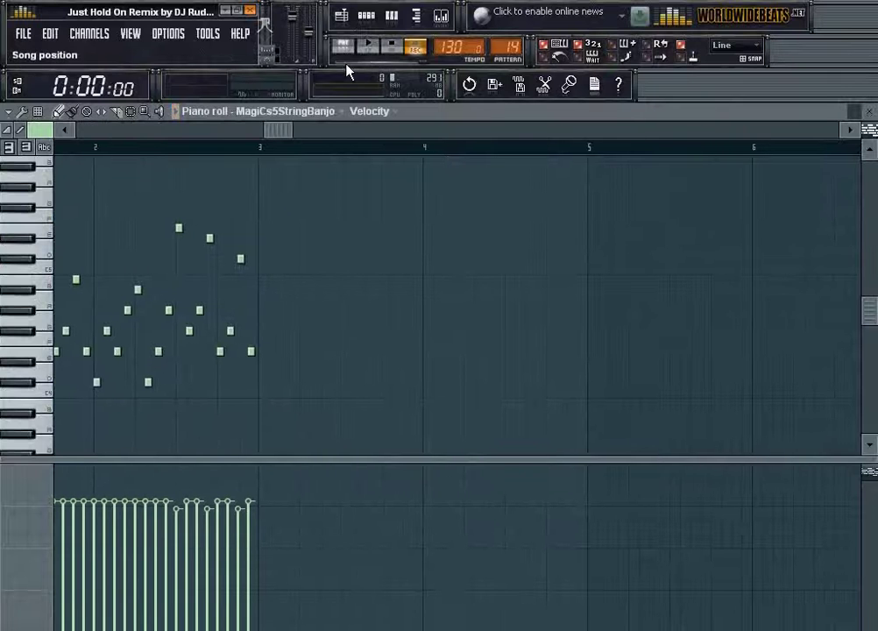
Step: Open a Bass Sidechain clip from the playlist to view its sidechain steps in the step sequencer
click(346, 17)
drag(339, 131, 375, 133)
scroll(374, 134, up, 2)
double_click(342, 220)
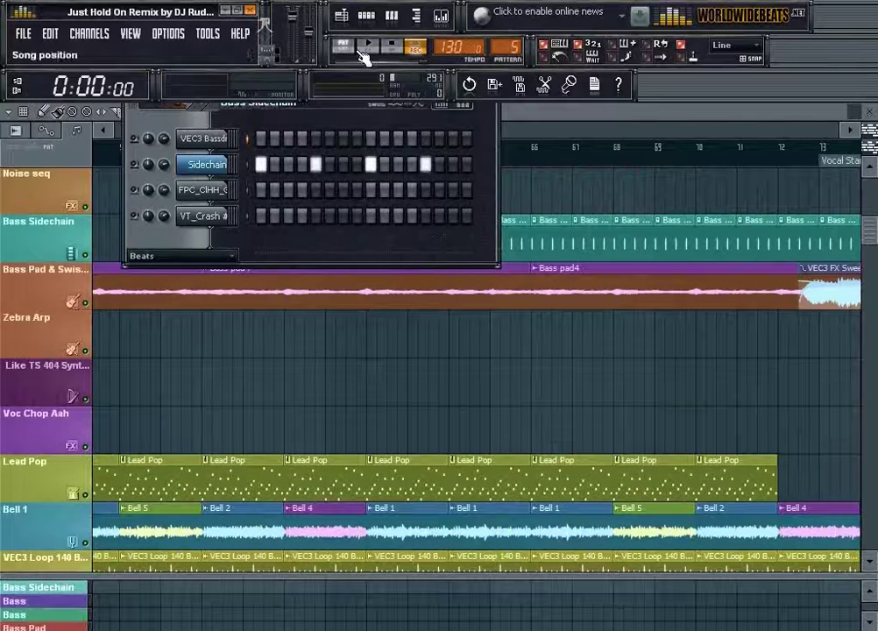
Step: Open the String With Sidechain clip just after the Vocal Start marker and enlarge the piano roll's note area
click(345, 16)
drag(382, 140, 415, 142)
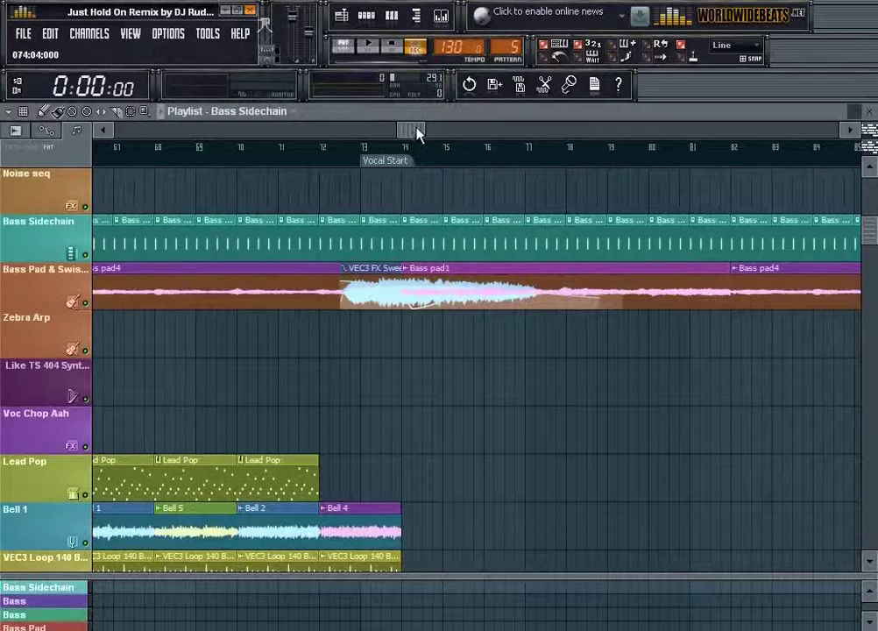
drag(414, 130, 426, 132)
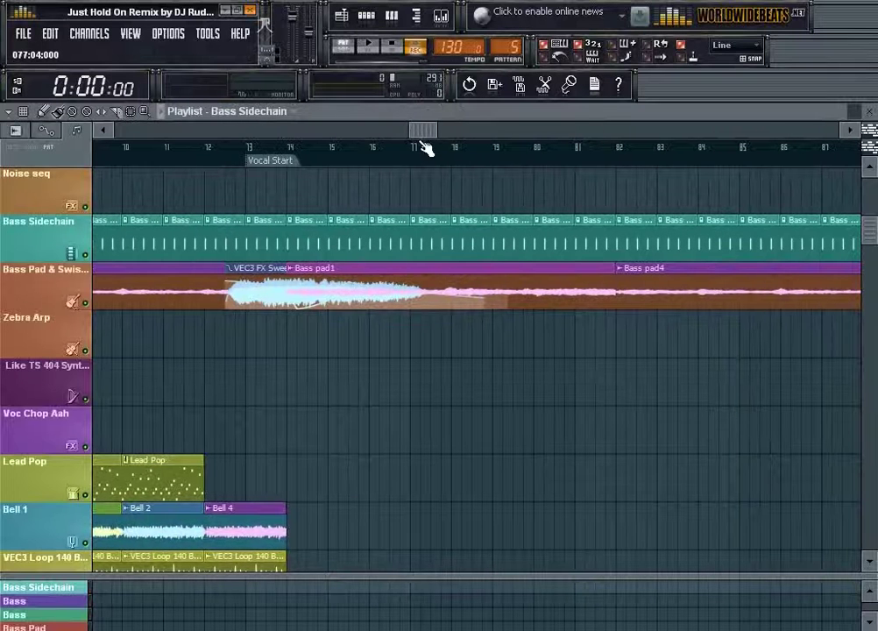
scroll(346, 368, down, 5)
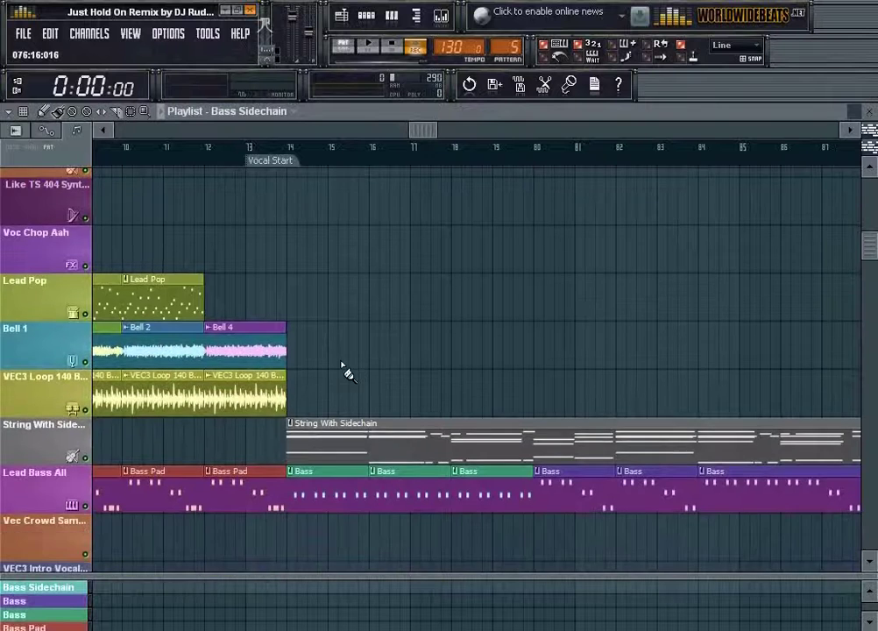
double_click(317, 414)
scroll(279, 161, up, 1)
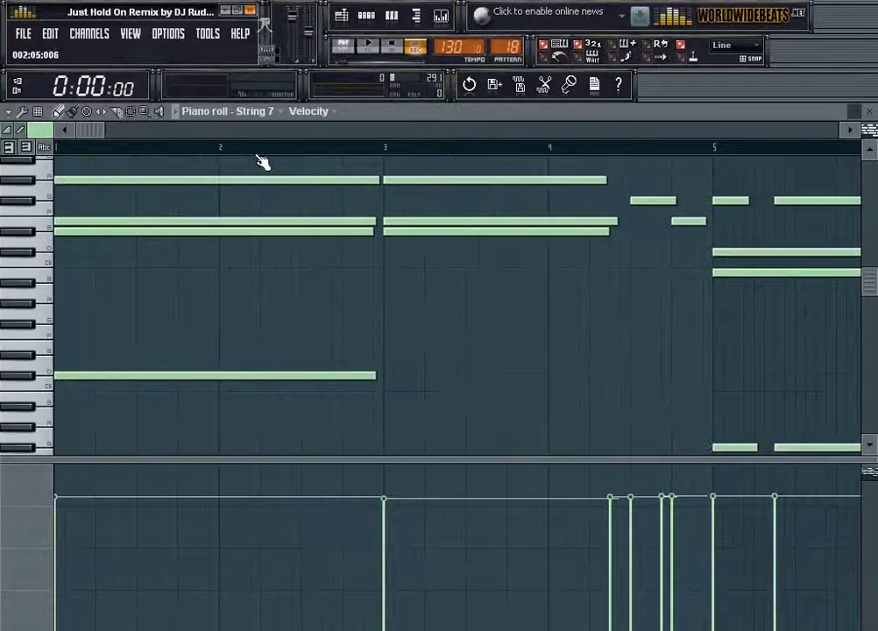
drag(313, 461, 313, 590)
drag(103, 131, 71, 147)
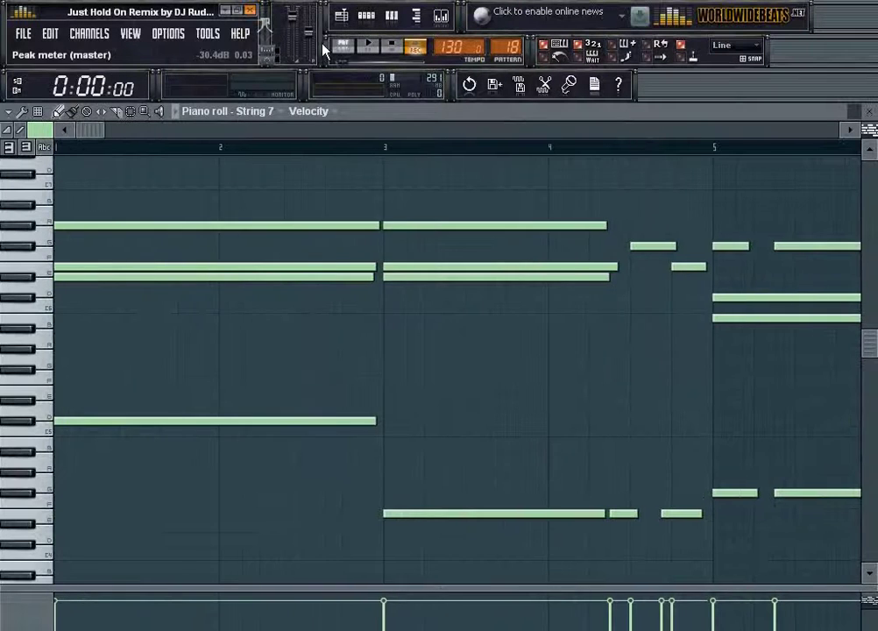
Step: Open the Bass clip at bar 84 on the Lead Bass All track and view its notes
click(338, 36)
drag(427, 131, 480, 144)
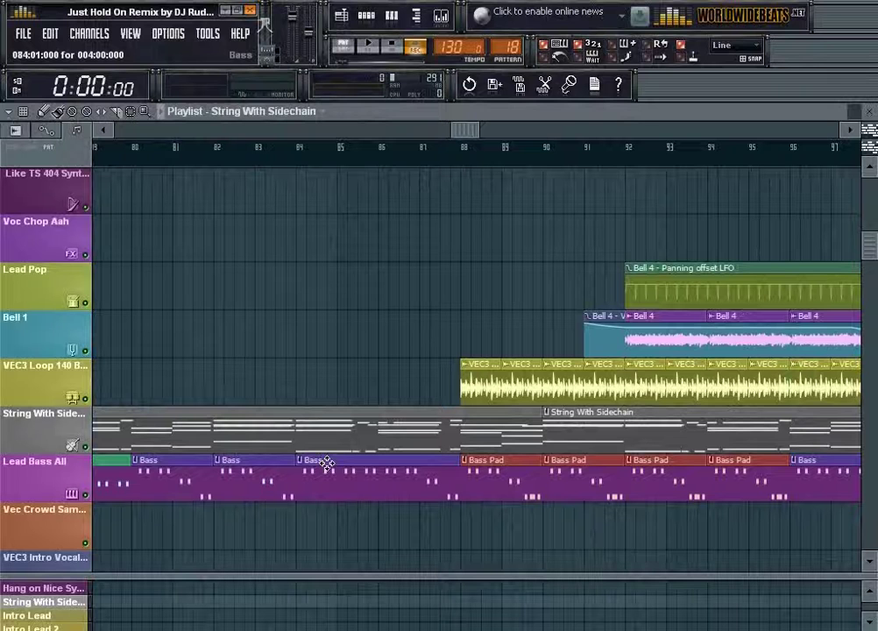
double_click(413, 460)
drag(396, 141, 318, 145)
Step: Inspect the 3x Osc channel settings of Pure bass 4 from the step sequencer and close them
click(372, 14)
click(208, 140)
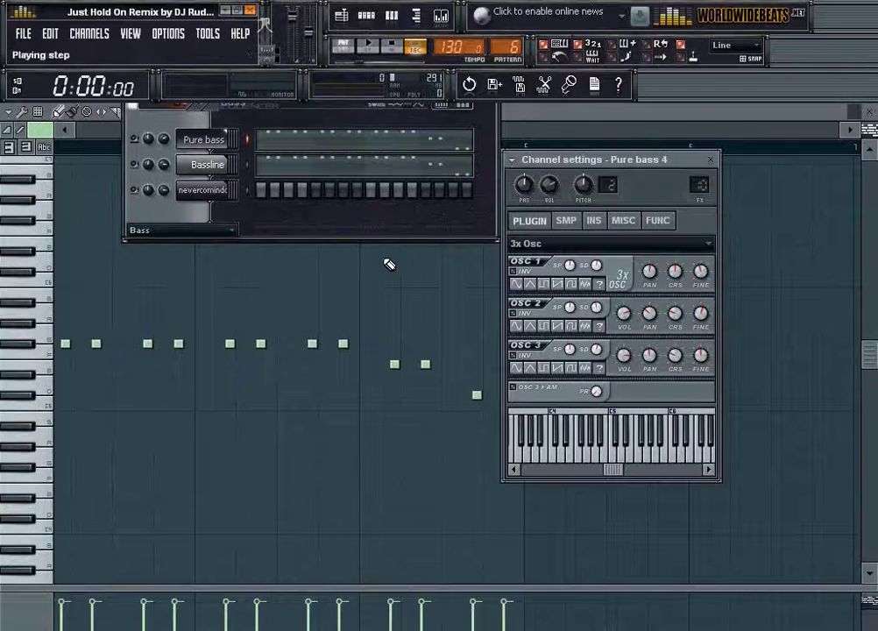
click(710, 160)
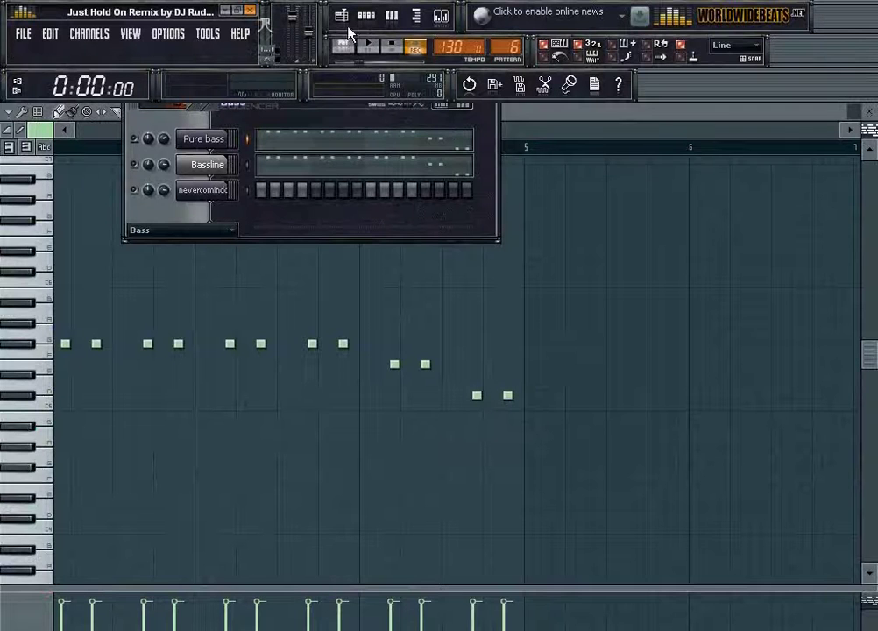
Step: Switch playback to song mode and open a Hang on Nice Synth clip from the playlist's Interlude section
click(345, 43)
drag(463, 132, 637, 130)
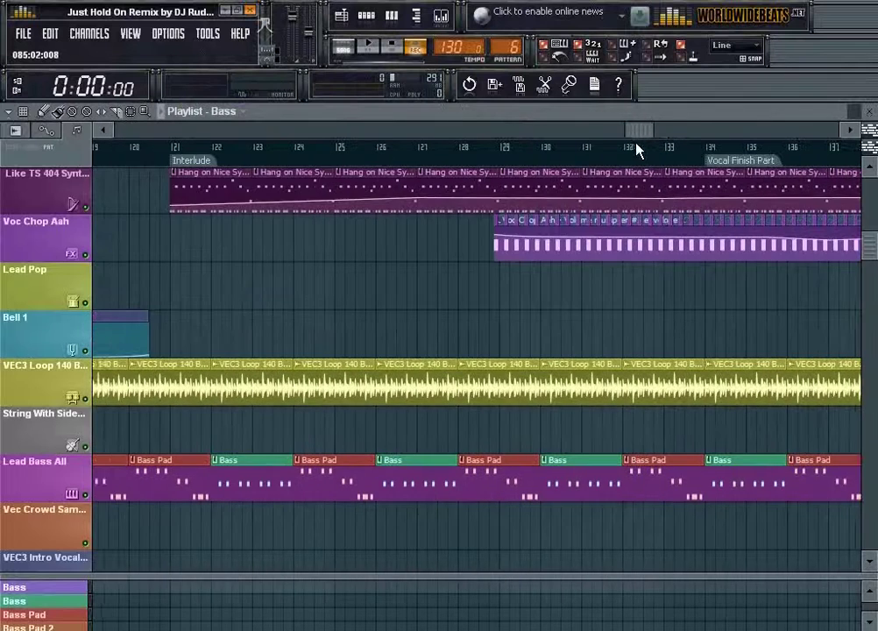
scroll(428, 251, up, 2)
double_click(255, 275)
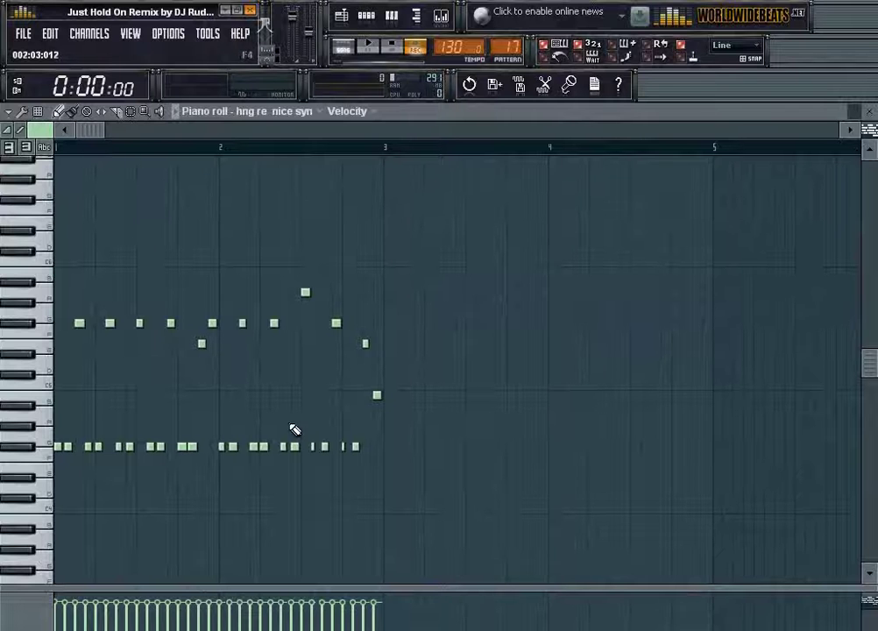
Step: Inspect the 3x Osc channel settings of the hng re nice syn channel and close them
key(F6)
click(213, 166)
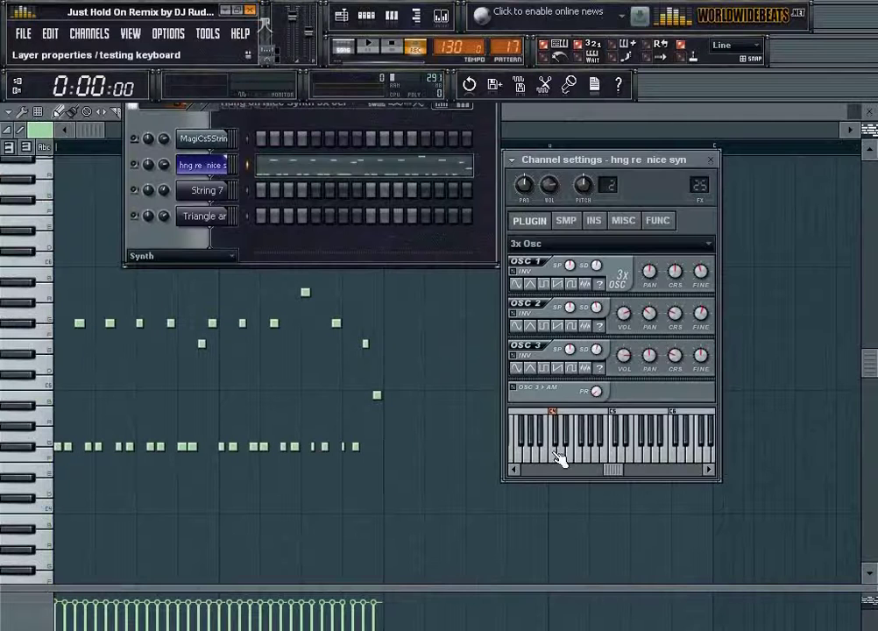
click(710, 160)
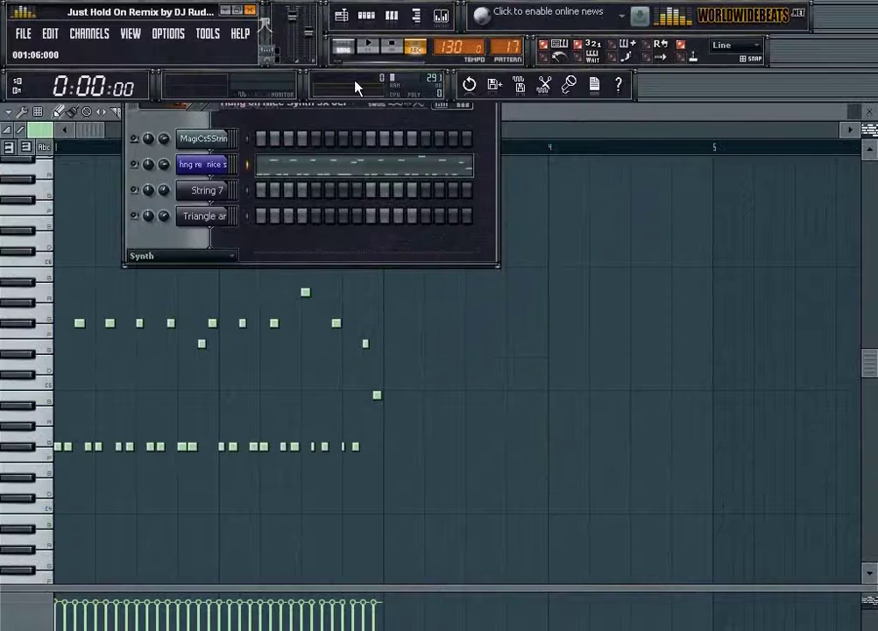
Step: Examine the tracks near the Finish marker at the end of the playlist, down to the Lead Sine Arp track
click(341, 16)
drag(619, 131, 749, 151)
scroll(686, 141, down, 3)
scroll(686, 134, up, 2)
scroll(696, 143, down, 2)
scroll(706, 144, up, 3)
scroll(592, 143, down, 3)
scroll(727, 147, down, 3)
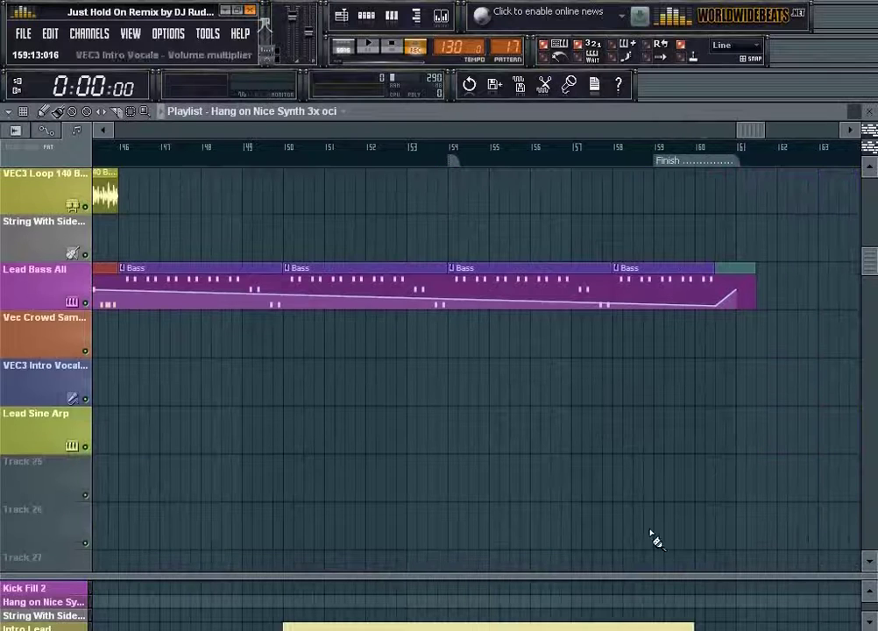
Step: Open the Intro Lead pattern's Triangle arp notes in the piano roll and inspect that channel's 3x Osc settings
double_click(616, 624)
drag(611, 138, 317, 146)
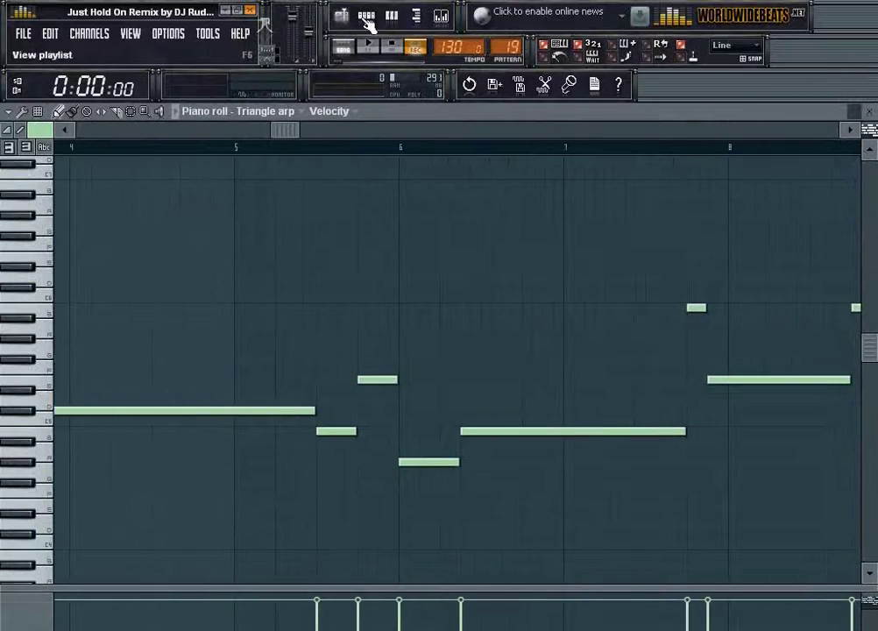
click(364, 16)
click(209, 217)
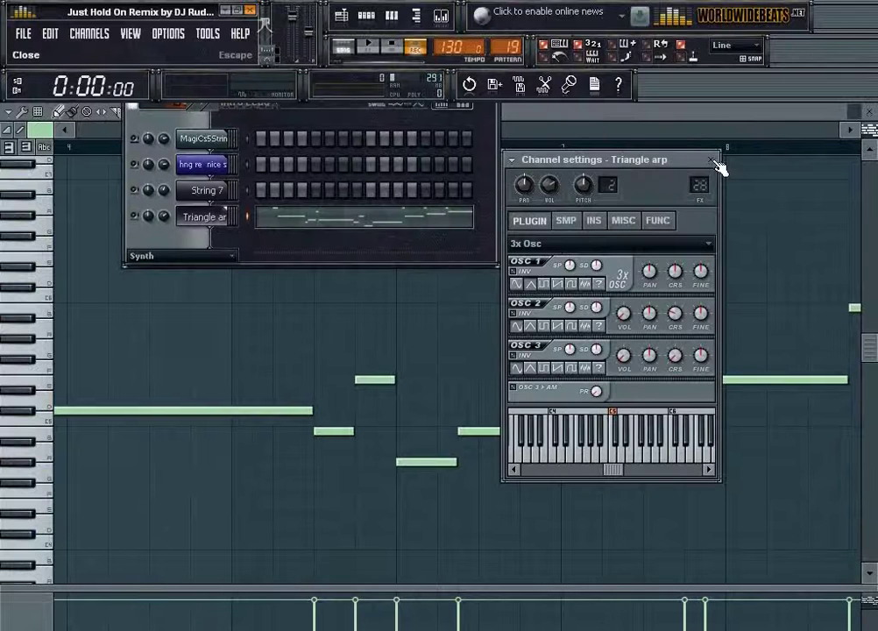
click(714, 162)
Step: Open the mixer and review the effect chains of the Bass Pad, Fx Kick and master tracks
click(441, 15)
drag(354, 149, 451, 158)
click(265, 235)
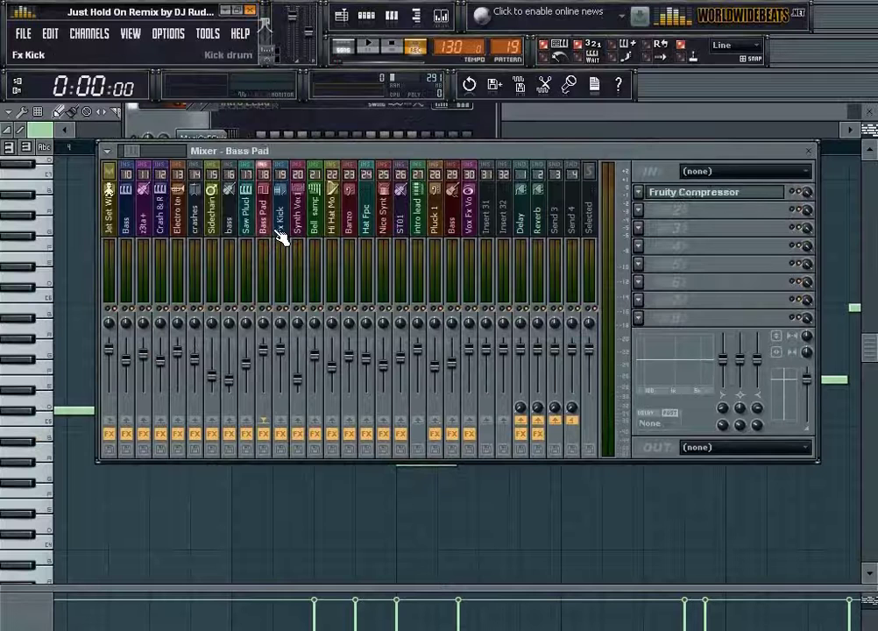
click(280, 235)
click(117, 227)
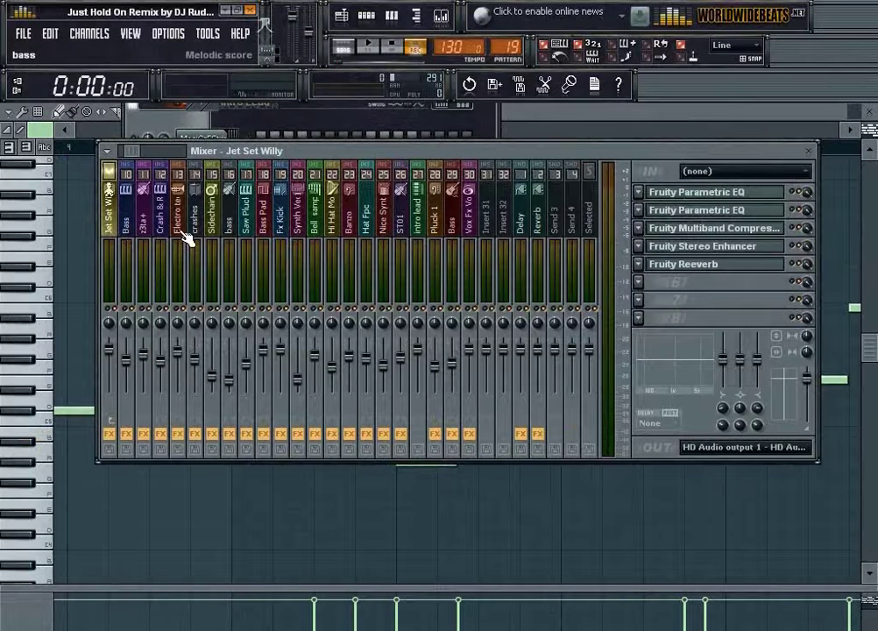
Step: Inspect the Fruity Compressor settings on the Bass (insert 10) and Electro tech Loop mixer tracks
click(128, 228)
click(716, 200)
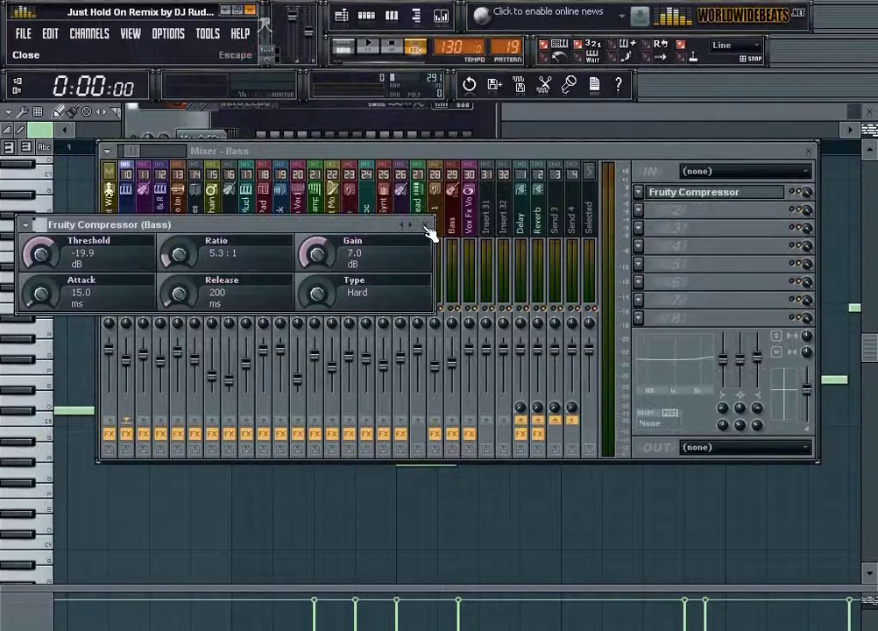
click(427, 227)
click(177, 220)
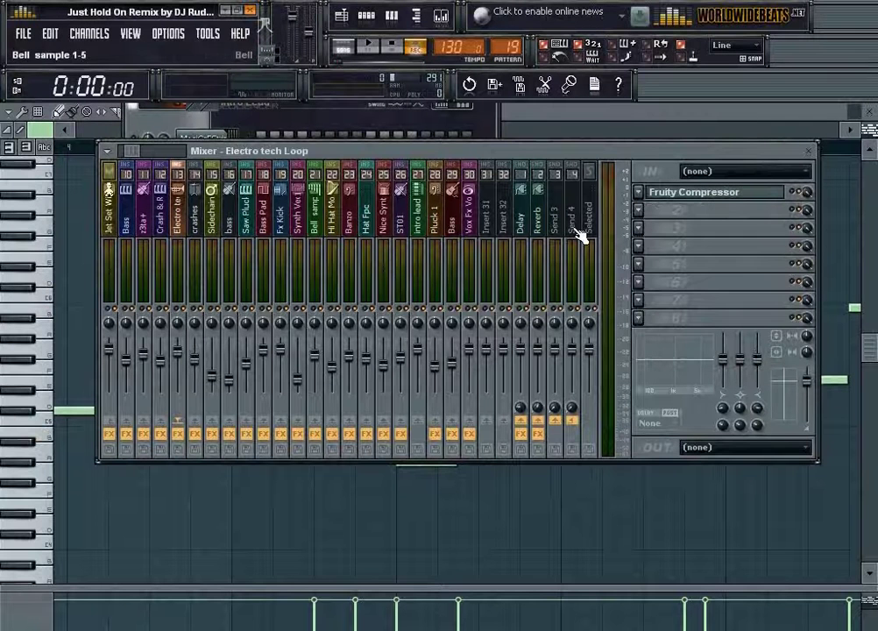
click(681, 198)
click(429, 230)
Step: Inspect the Fruity Parametric EQ and Fruity Compressor on the ST01 mixer track
click(404, 227)
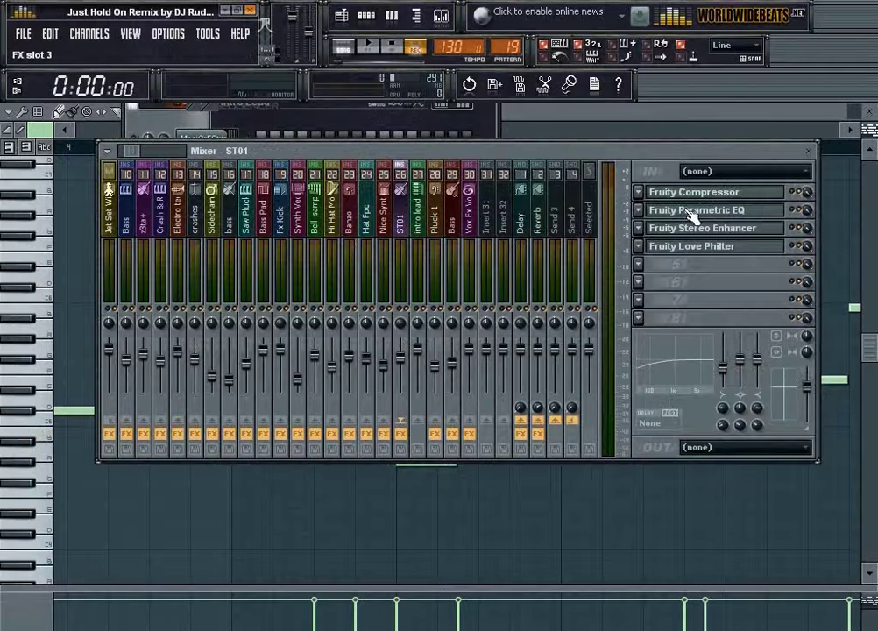
click(724, 214)
click(426, 304)
click(684, 198)
click(618, 338)
Step: Inspect the Fruity Multiband Compressor on the bass track (insert 16) and close the mixer
click(238, 242)
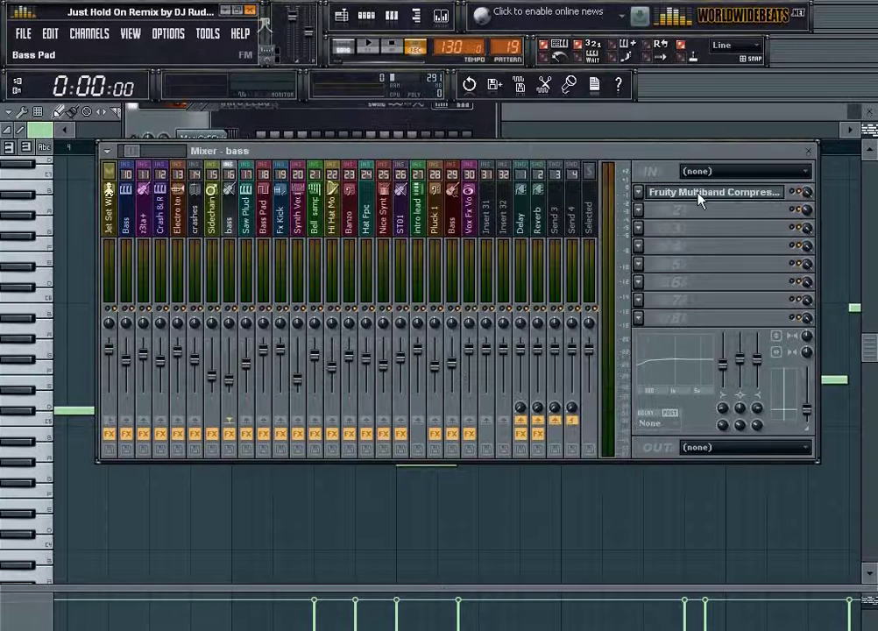
click(701, 193)
click(846, 313)
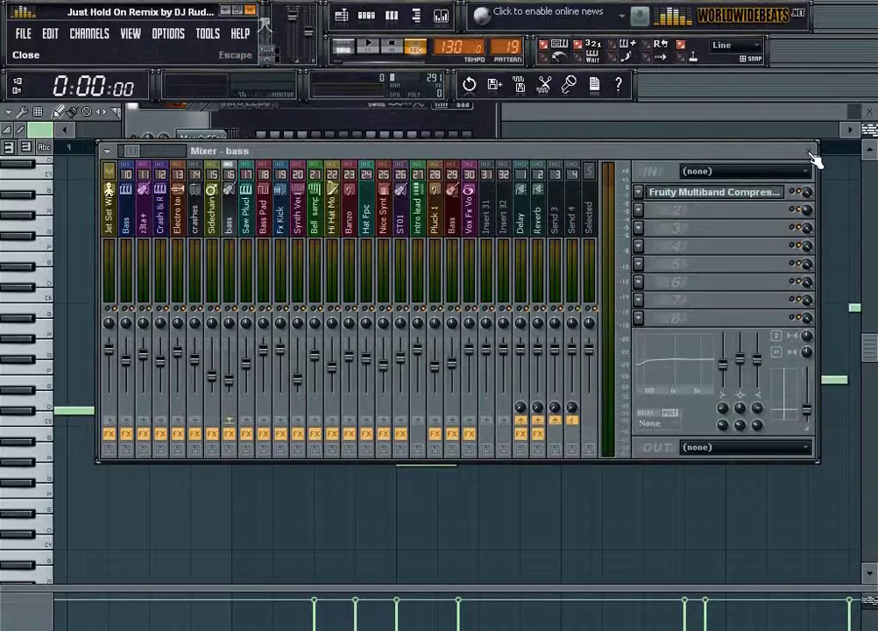
click(807, 151)
Step: Return to the playlist and examine the arrangement from the Finish marker back to bars 74 to 91
click(347, 23)
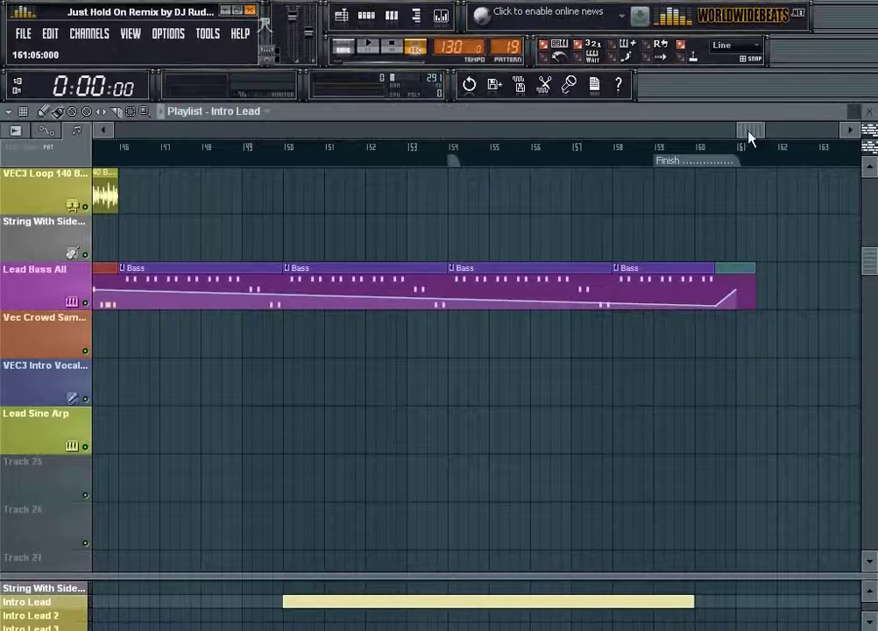
drag(750, 138, 760, 139)
scroll(750, 252, down, 5)
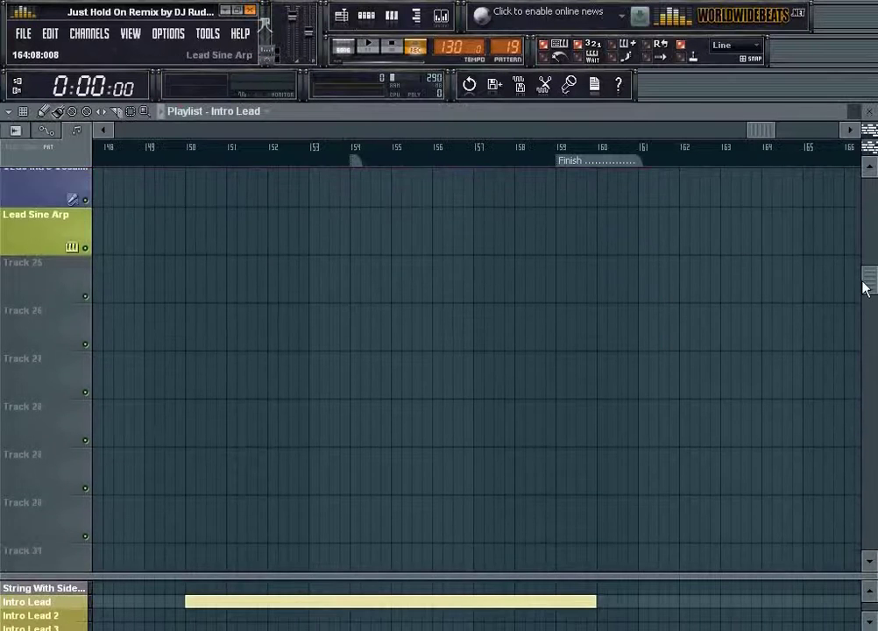
drag(865, 287, 872, 308)
drag(761, 129, 458, 147)
scroll(465, 141, up, 4)
scroll(478, 162, up, 15)
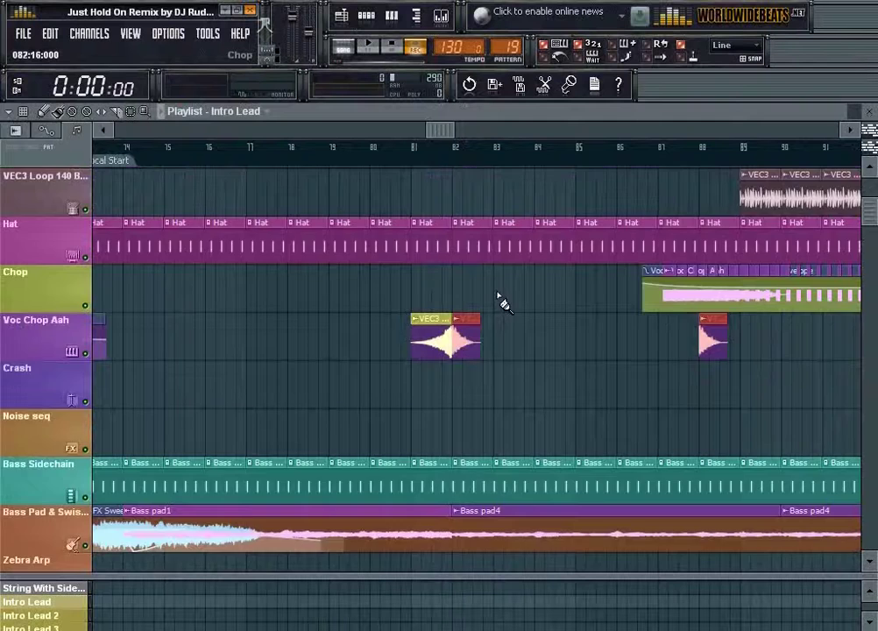
scroll(522, 290, up, 3)
Step: Inspect the VEC3 Loop 140 BPM 031 channel settings and the Fruity Reeverb on its Dream Percs hats mixer track
double_click(468, 226)
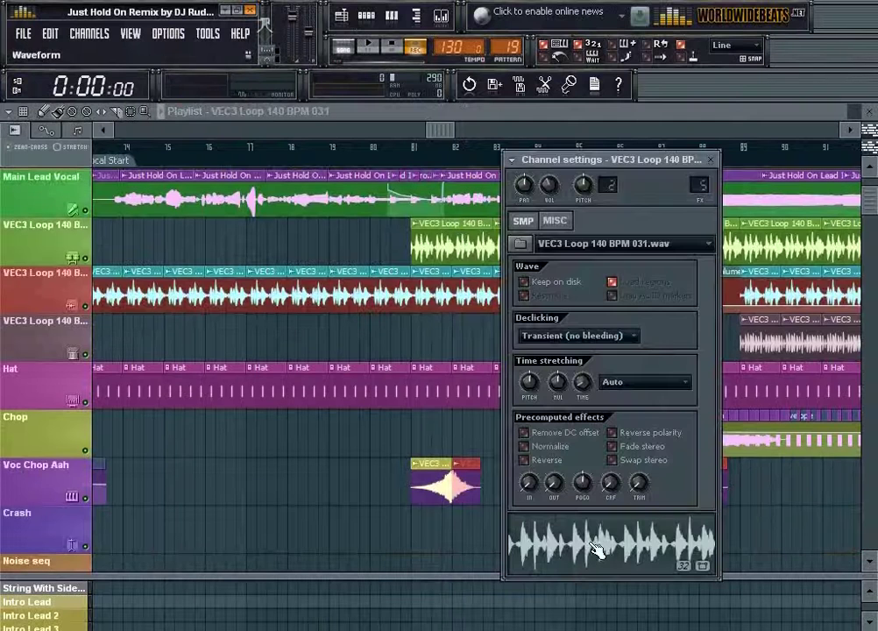
key(F9)
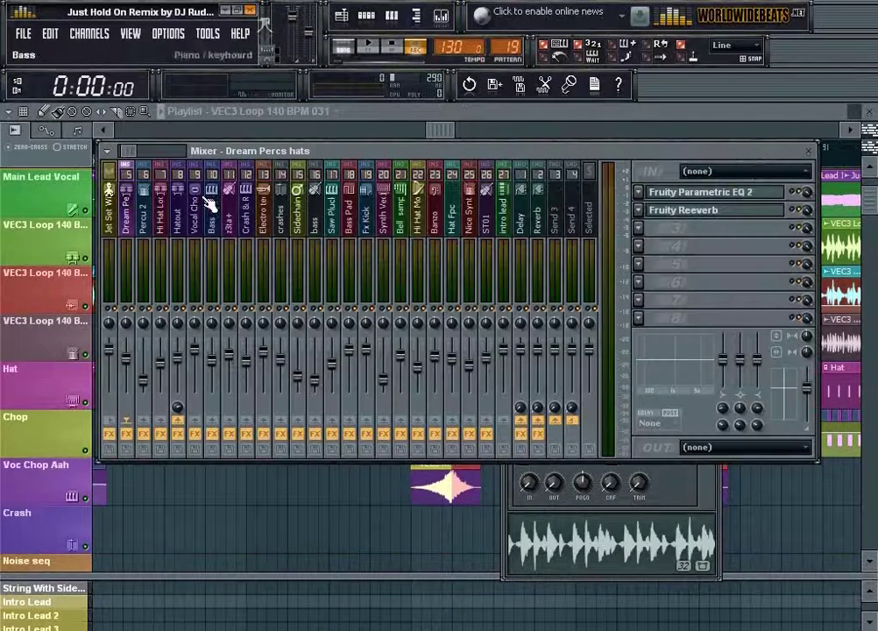
click(771, 210)
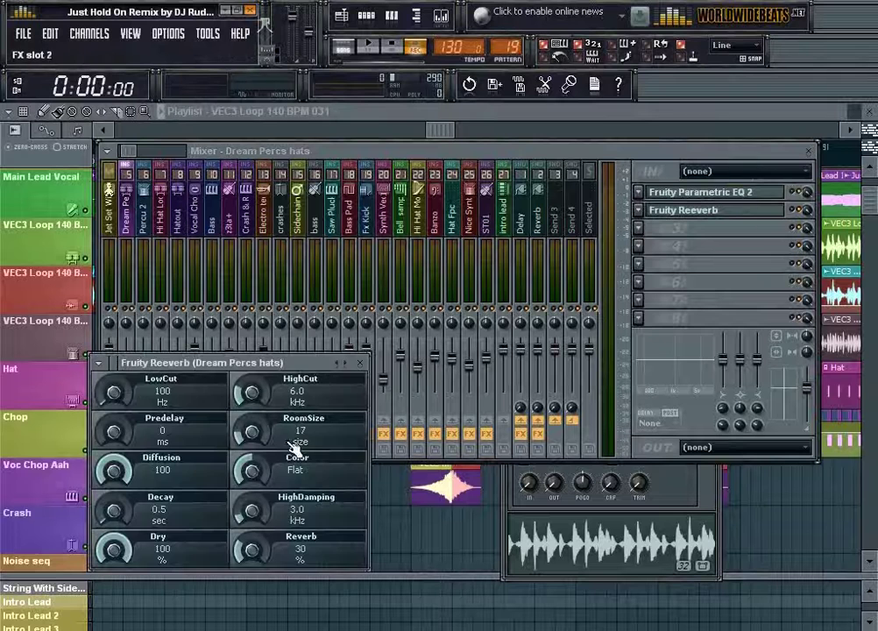
drag(184, 365, 288, 295)
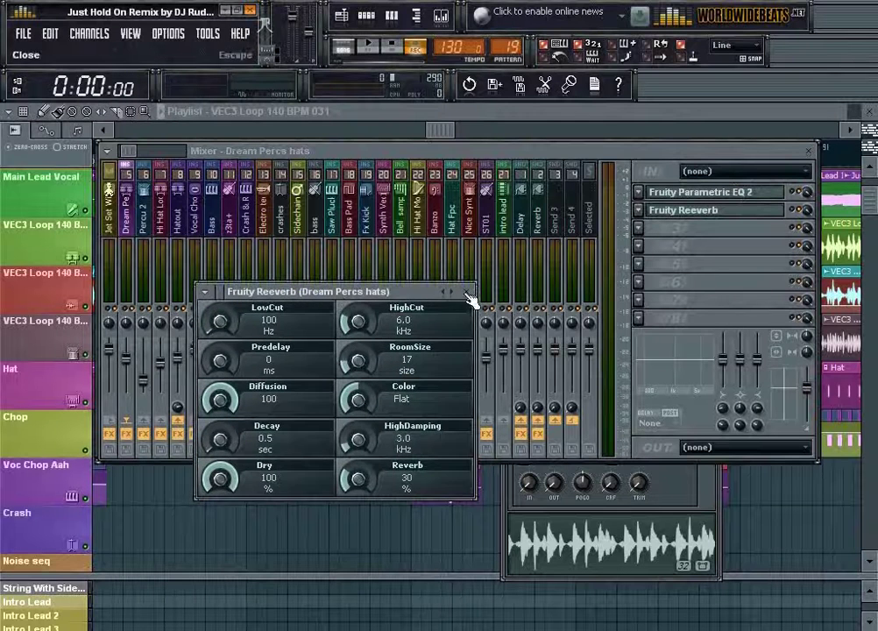
click(467, 292)
click(813, 153)
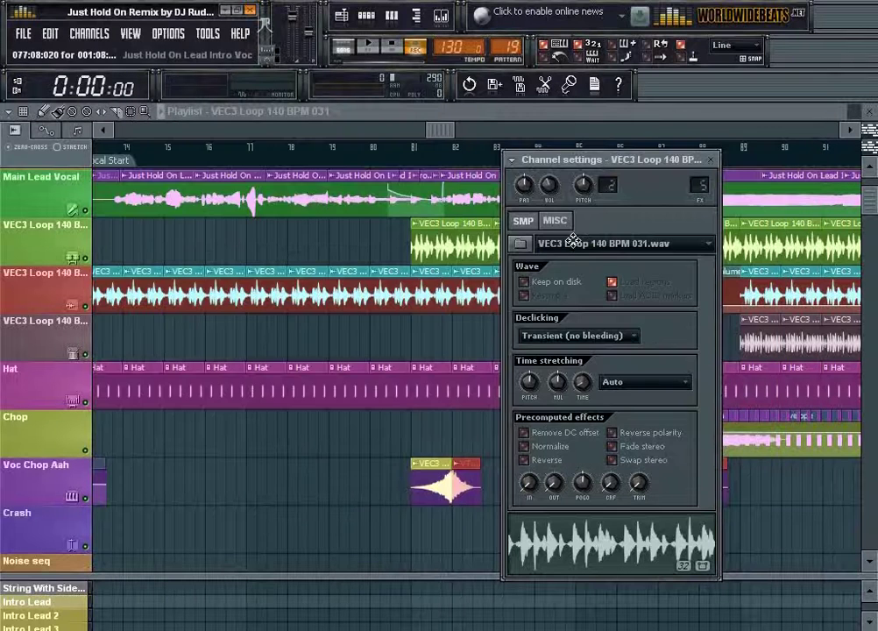
click(709, 158)
Step: Inspect the channel settings of the reversed kick clip before bar 82 and the effect chain of its Kick mixer track
scroll(464, 177, up, 2)
scroll(465, 178, up, 1)
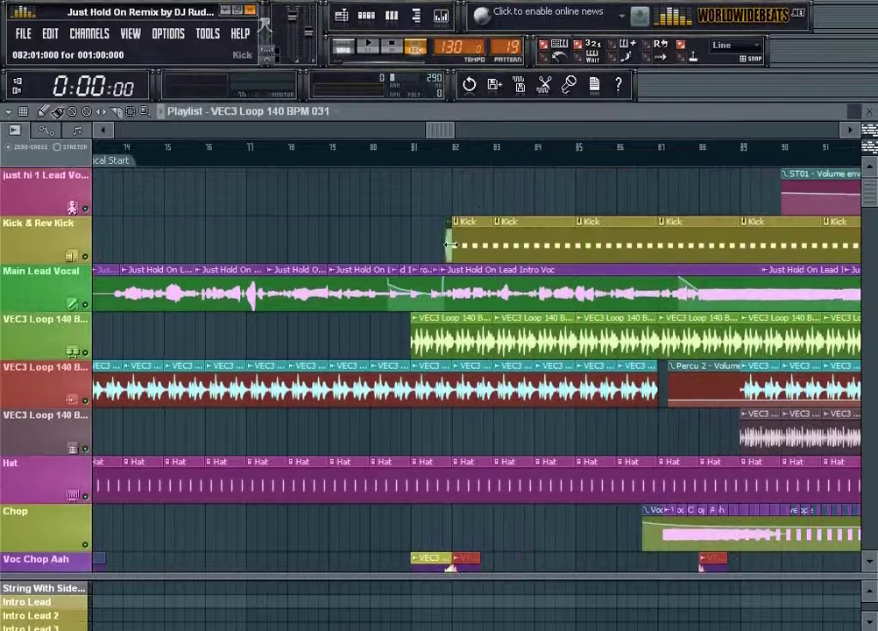
double_click(449, 244)
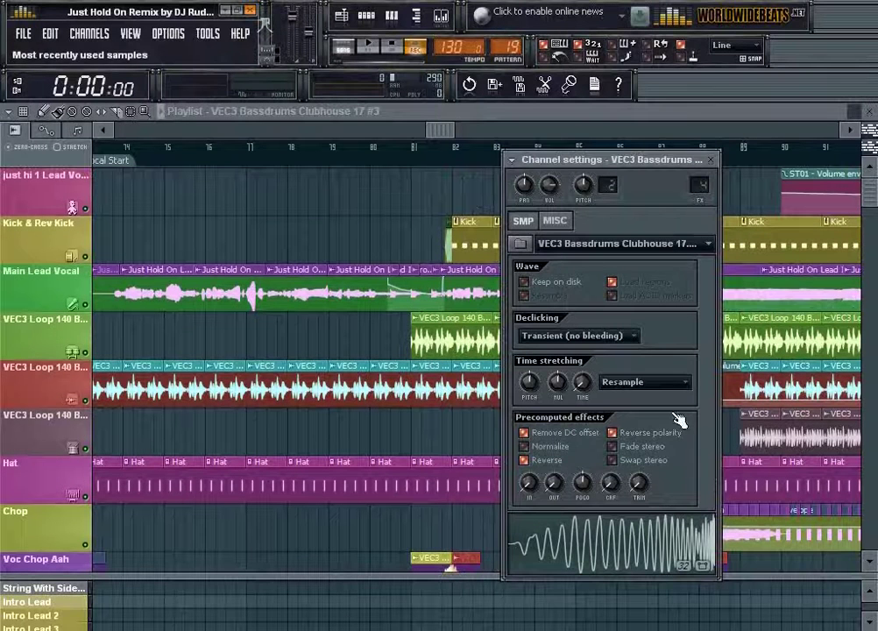
click(712, 160)
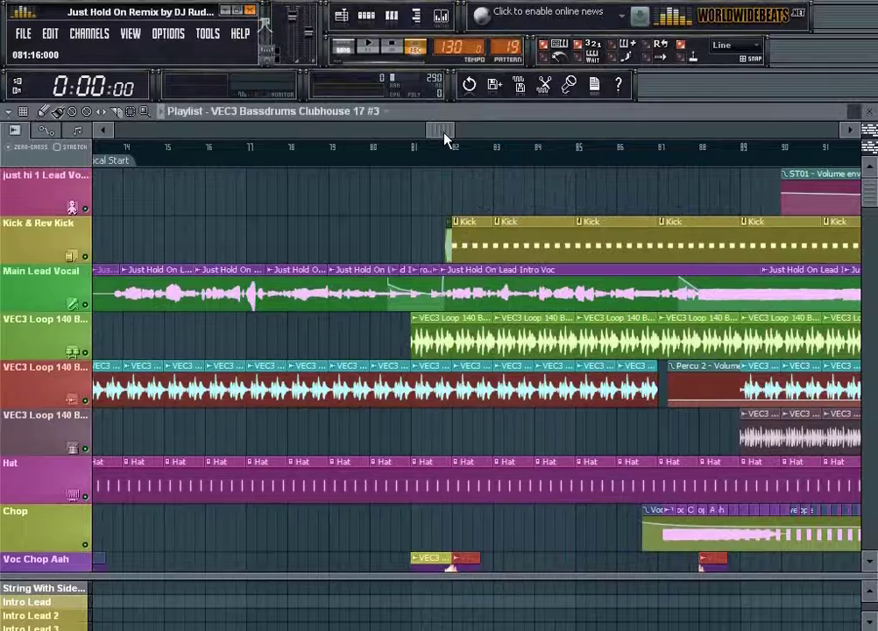
drag(445, 133, 456, 132)
click(441, 17)
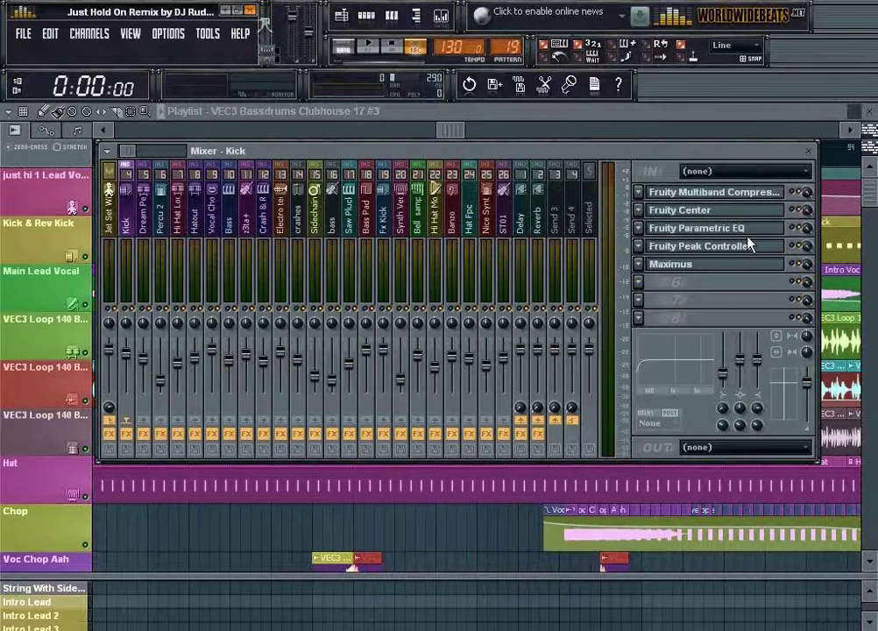
click(809, 151)
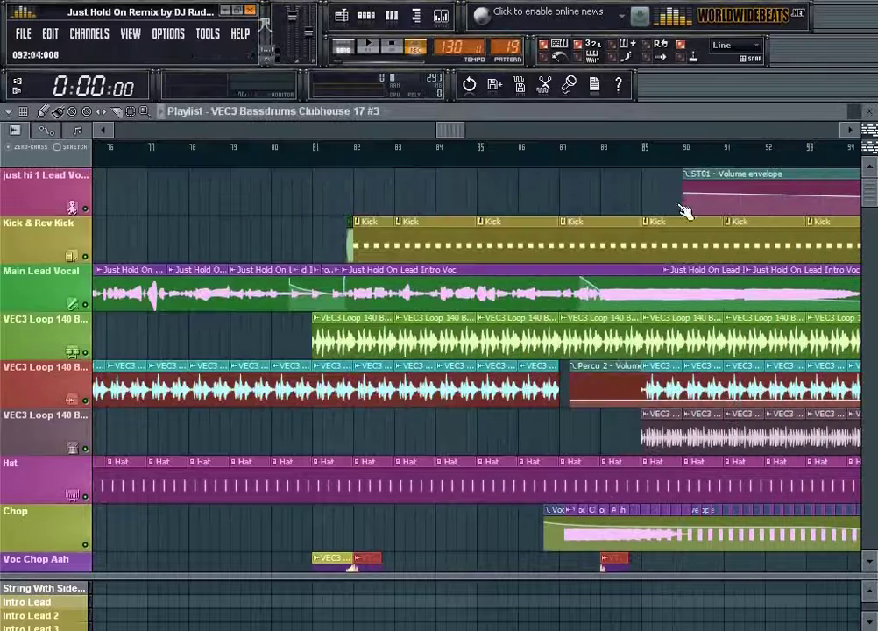
Step: Inspect the LFO settings of the Volume multiplier #2 automation clip on the Main Lead Vocal track and close them
drag(441, 131, 570, 133)
click(461, 274)
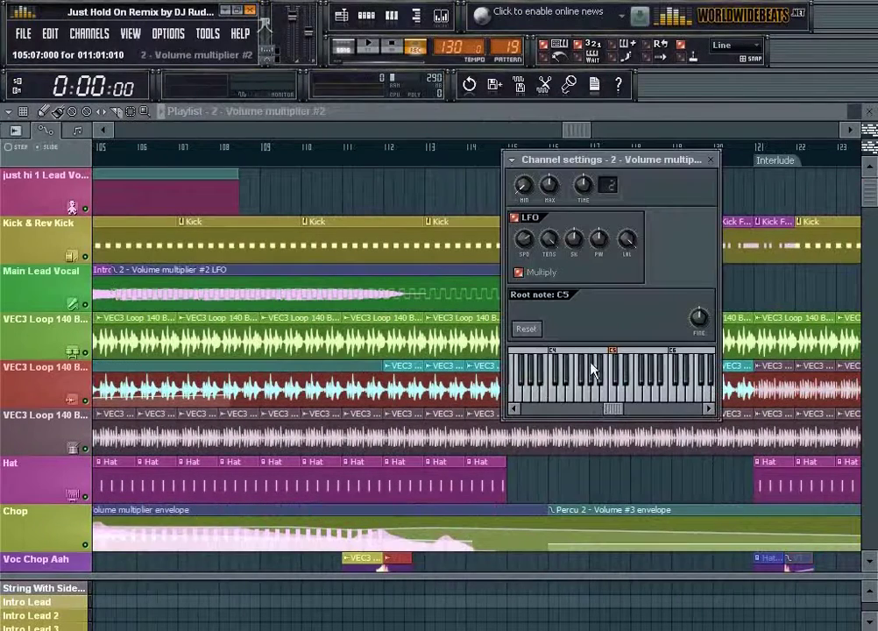
click(712, 160)
Step: Examine the vocal chop, hat, sidechain and noise tracks from about bar 55 through the Vocal Finish Part
drag(570, 130, 340, 153)
scroll(374, 378, down, 4)
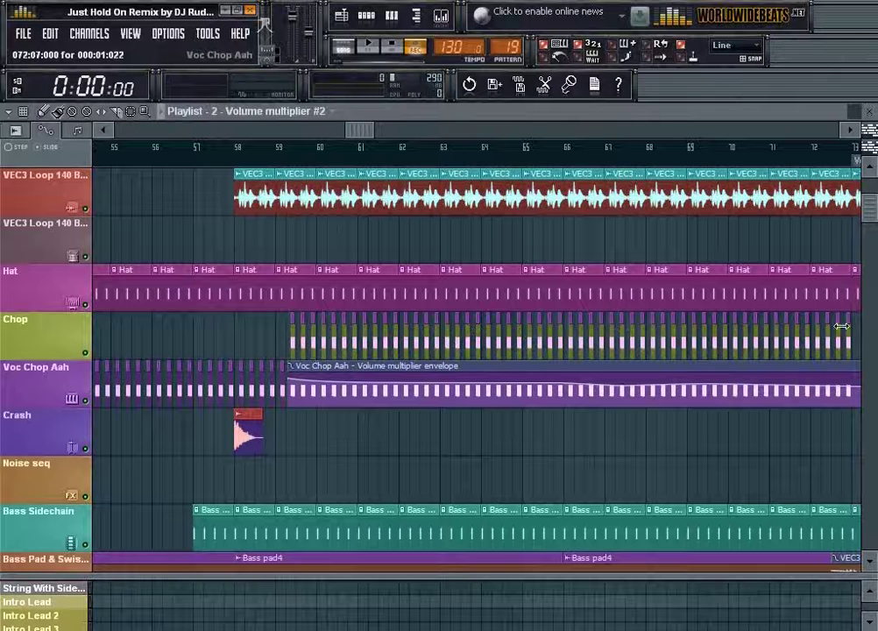
drag(352, 129, 483, 155)
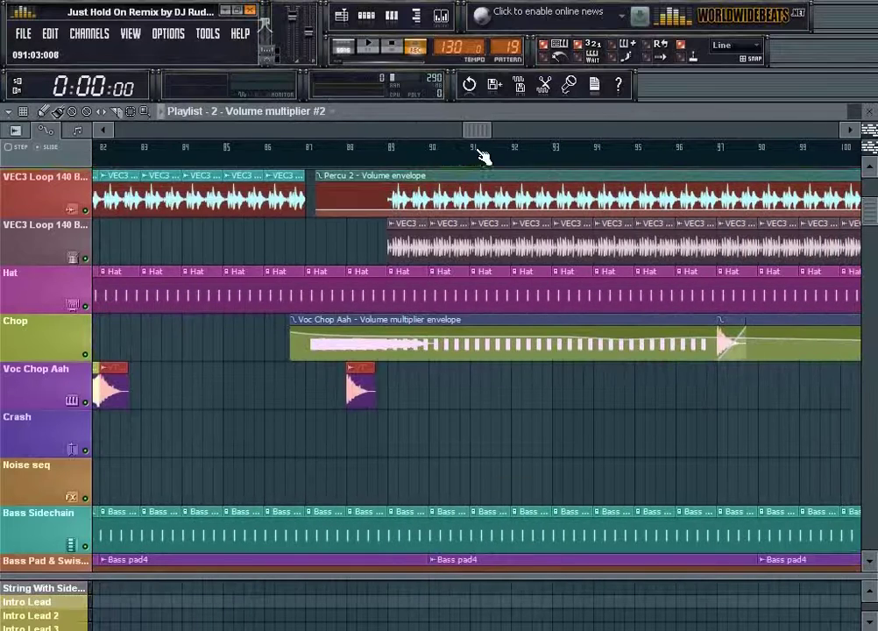
scroll(474, 184, down, 3)
drag(487, 130, 700, 153)
scroll(493, 131, up, 3)
scroll(700, 153, down, 3)
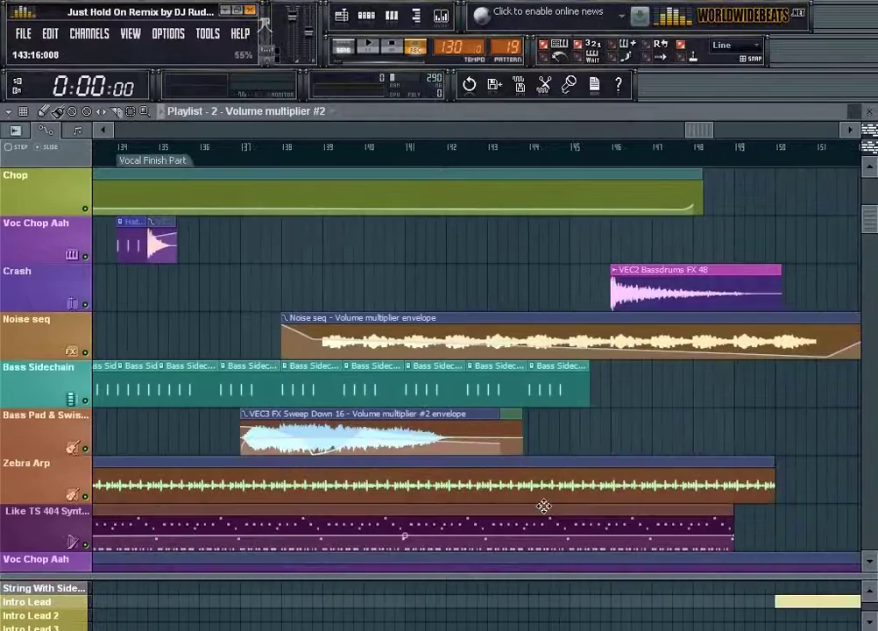
Step: Inspect the VEC2 Bassdrums FX 48 channel settings and the Fruity Parametric EQ on its Fx Kick mixer track
double_click(647, 275)
click(711, 159)
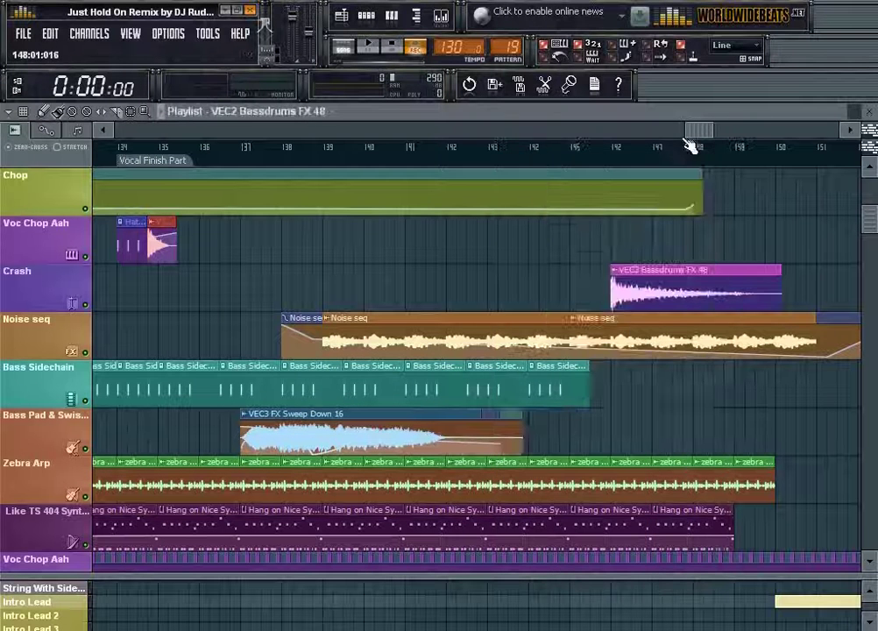
click(445, 17)
click(708, 196)
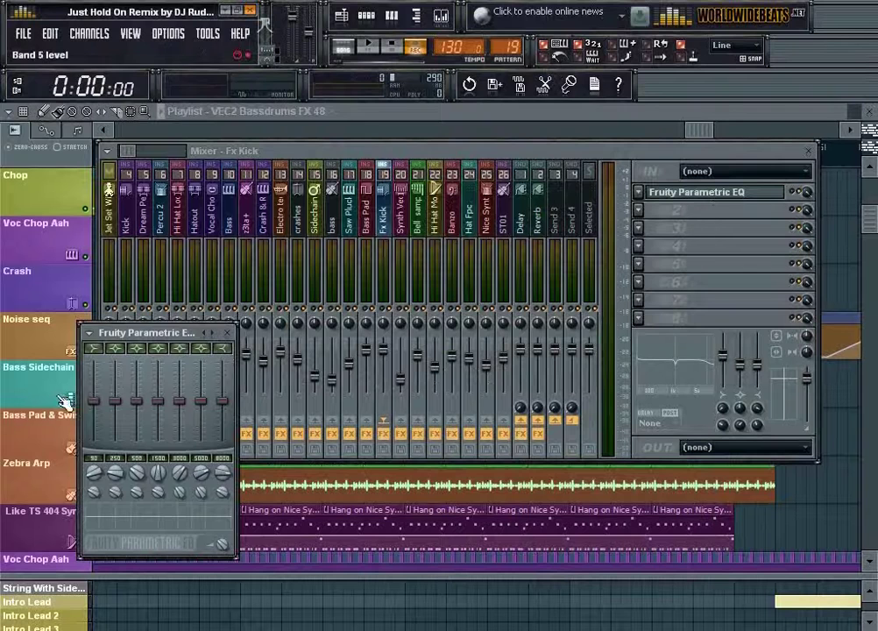
click(227, 333)
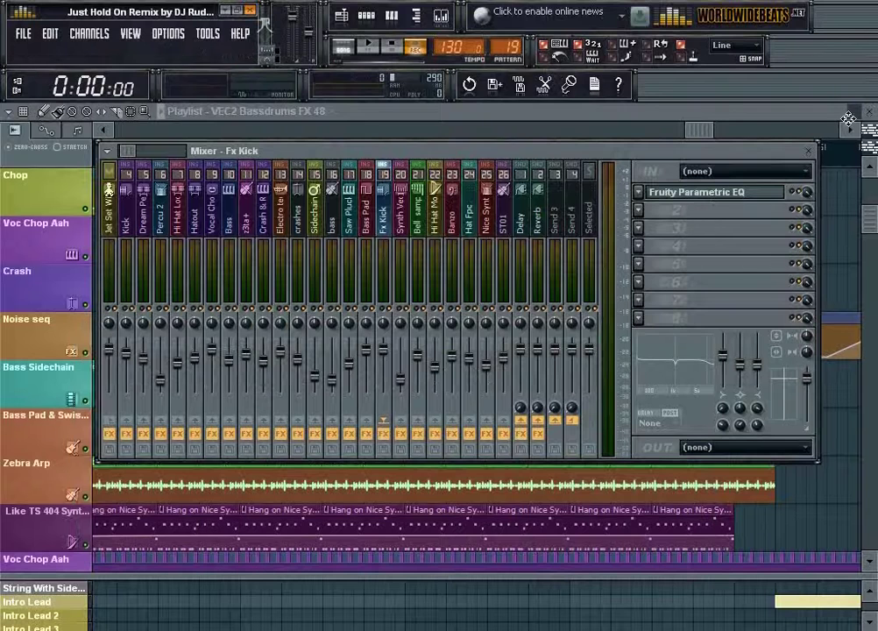
click(811, 153)
Step: Examine how the Noise seq, Zebra Arp and Voc Chop Aah tracks end near the Finish marker
drag(712, 130, 736, 137)
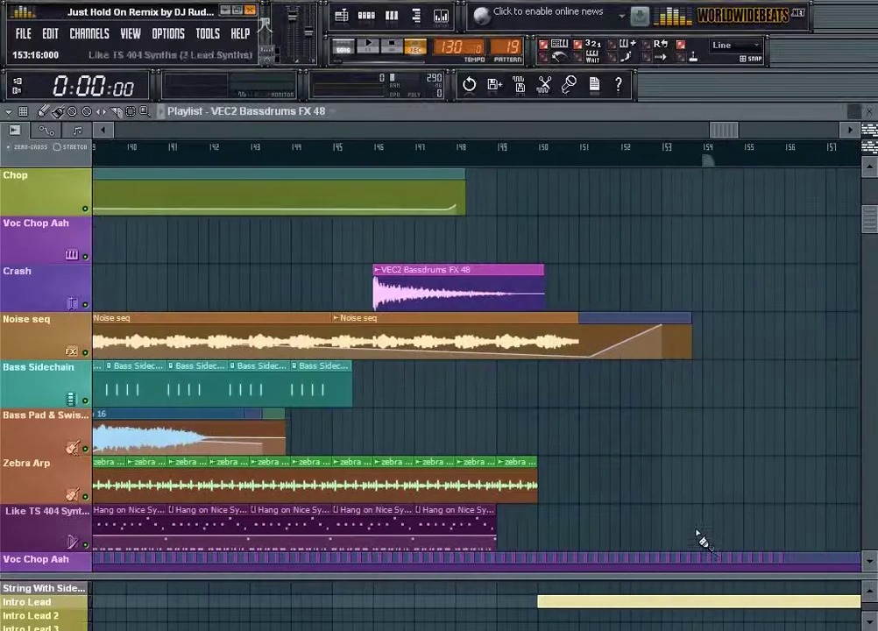
scroll(696, 464, down, 2)
scroll(723, 135, right, 3)
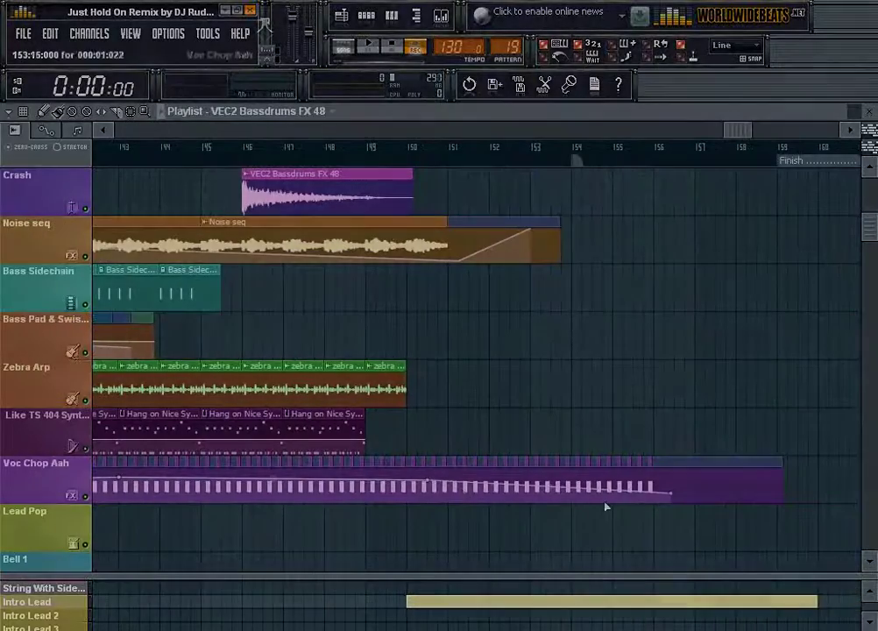
scroll(672, 571, down, 2)
drag(741, 133, 761, 135)
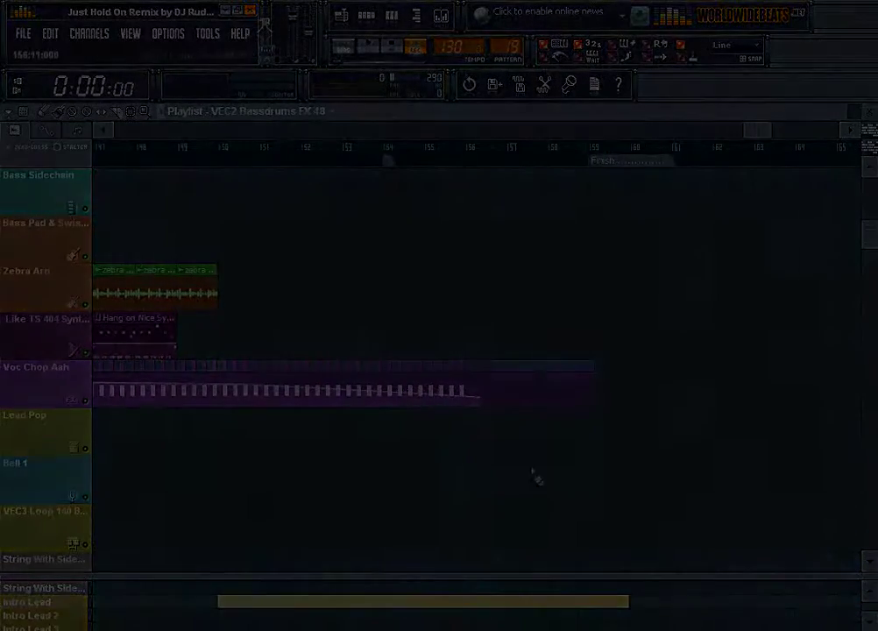